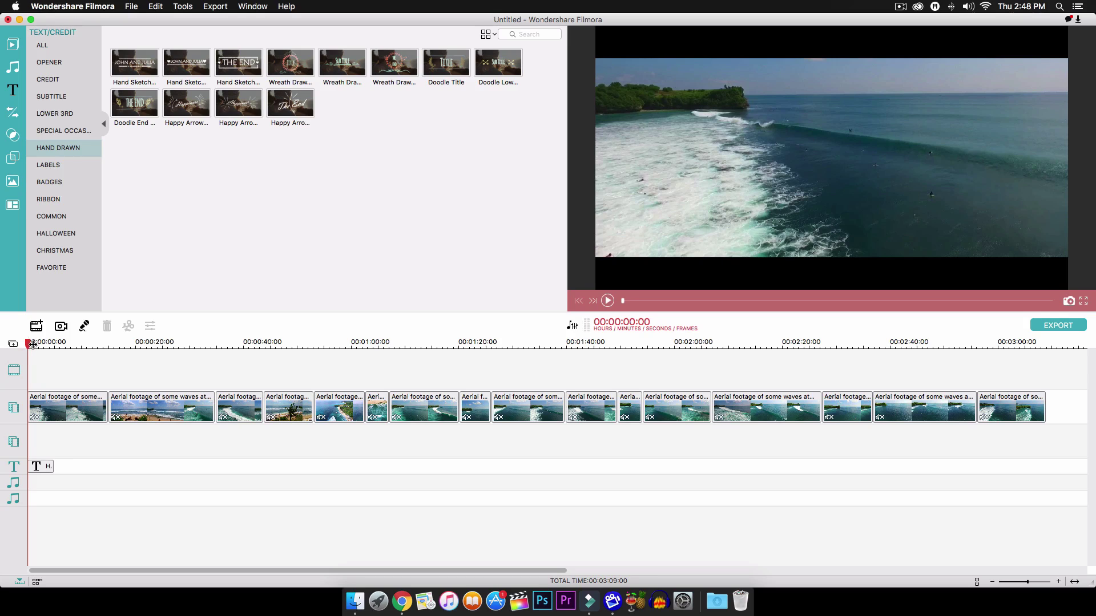
key(space)
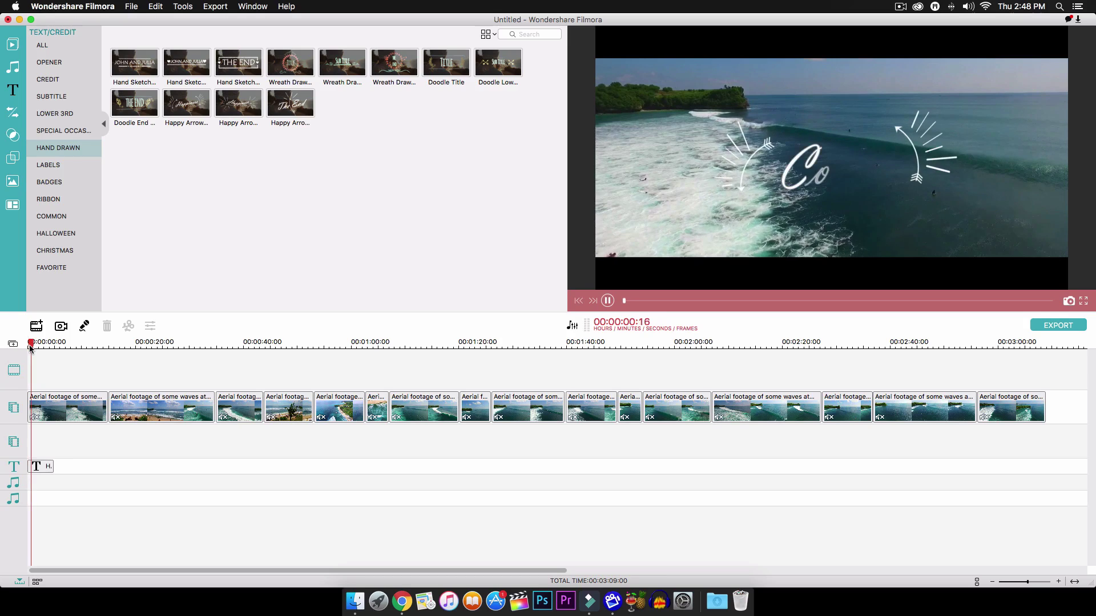
key(space)
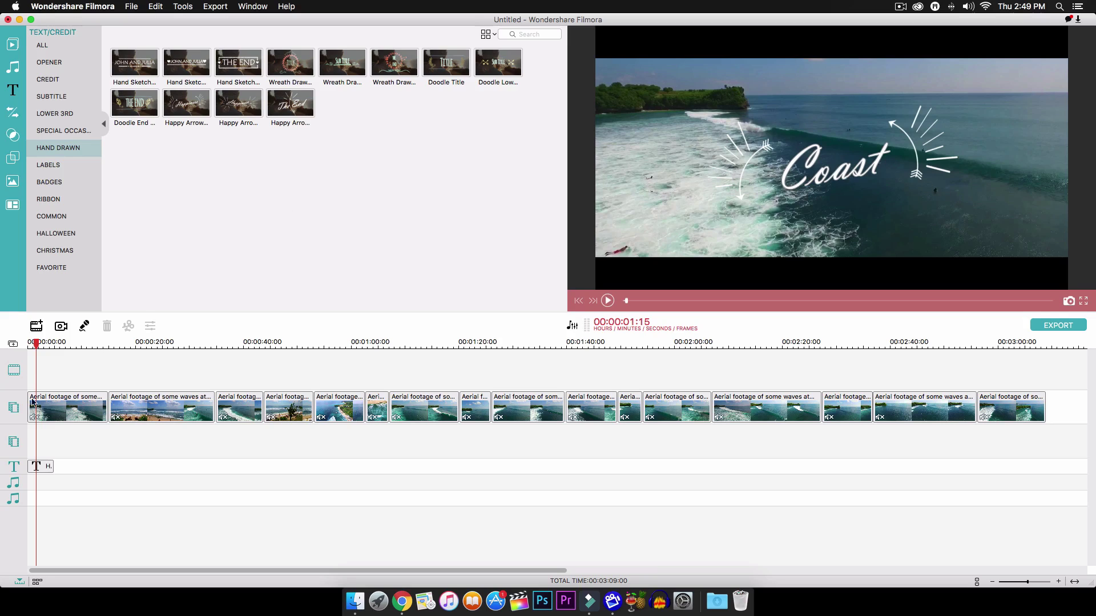
mouse_move(37, 344)
mouse_down()
mouse_move(50, 348)
mouse_move(38, 346)
mouse_up()
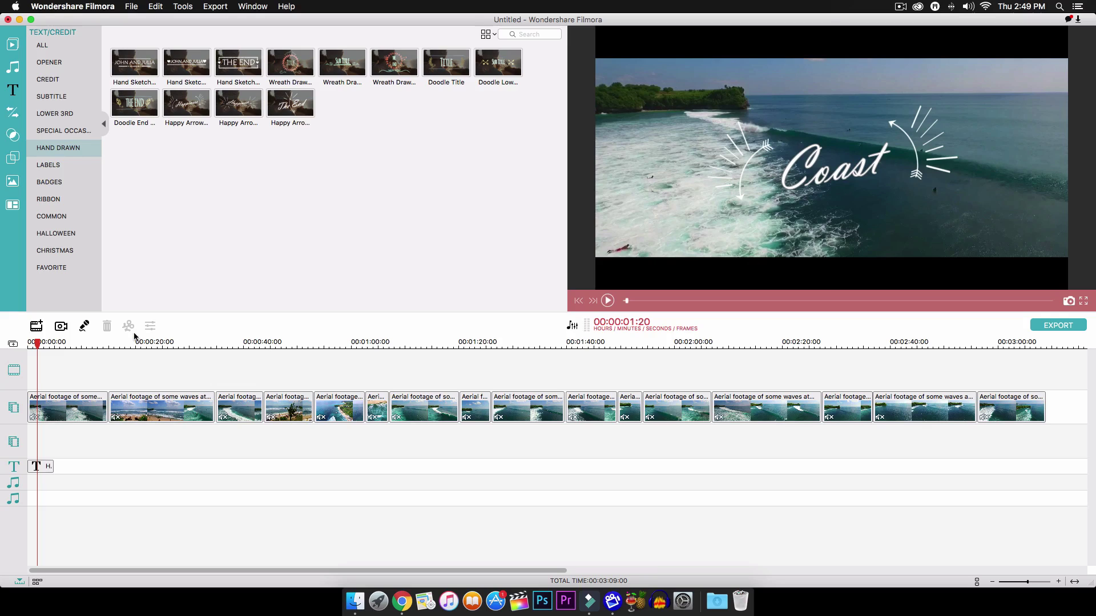
Delete the hand-drawn Coast title clip from the text track.
click(68, 410)
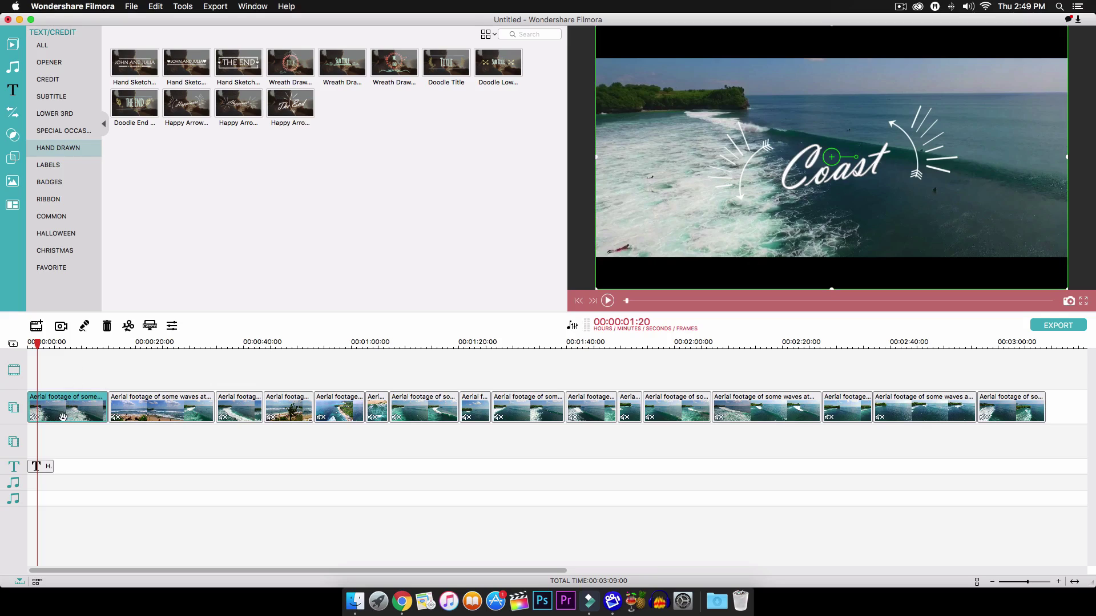
click(35, 466)
key(Delete)
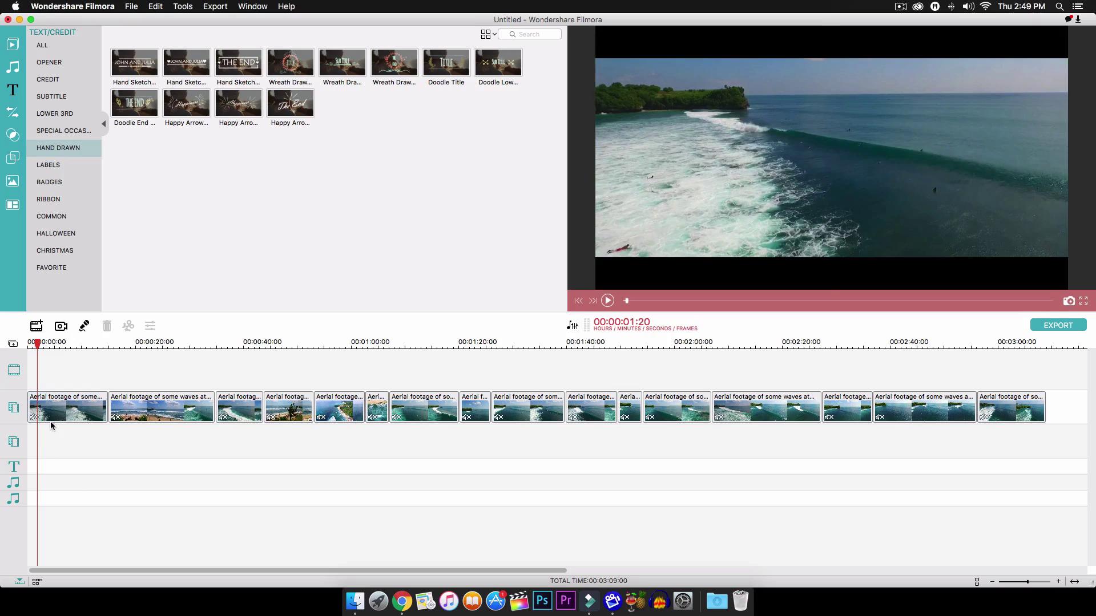
Crop the first aerial clip to fill the frame without black bars, and play it back from the start.
click(52, 416)
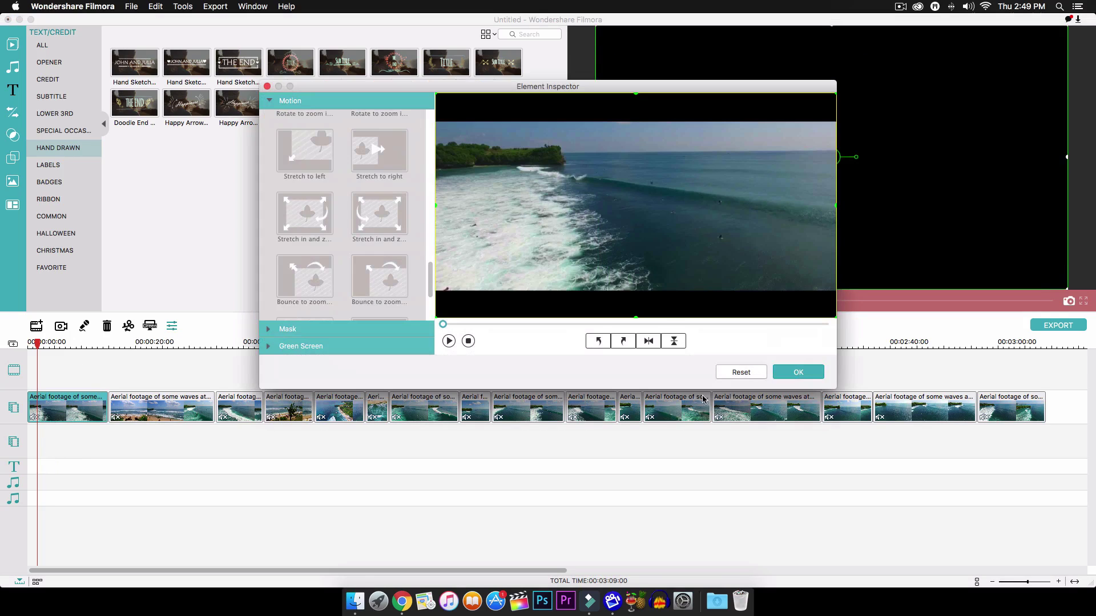
click(797, 373)
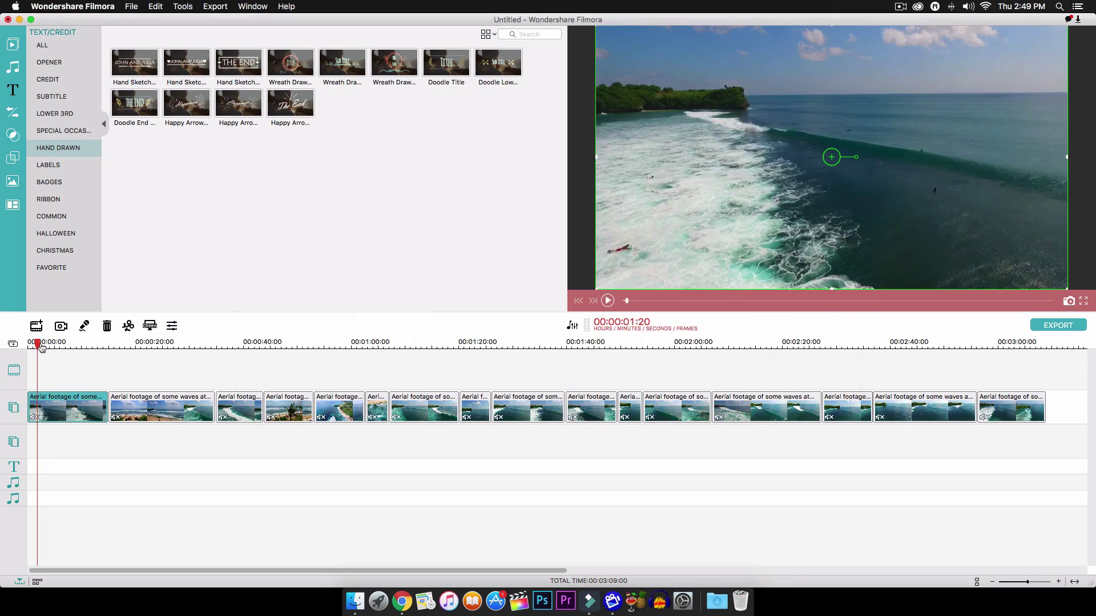
click(36, 346)
key(space)
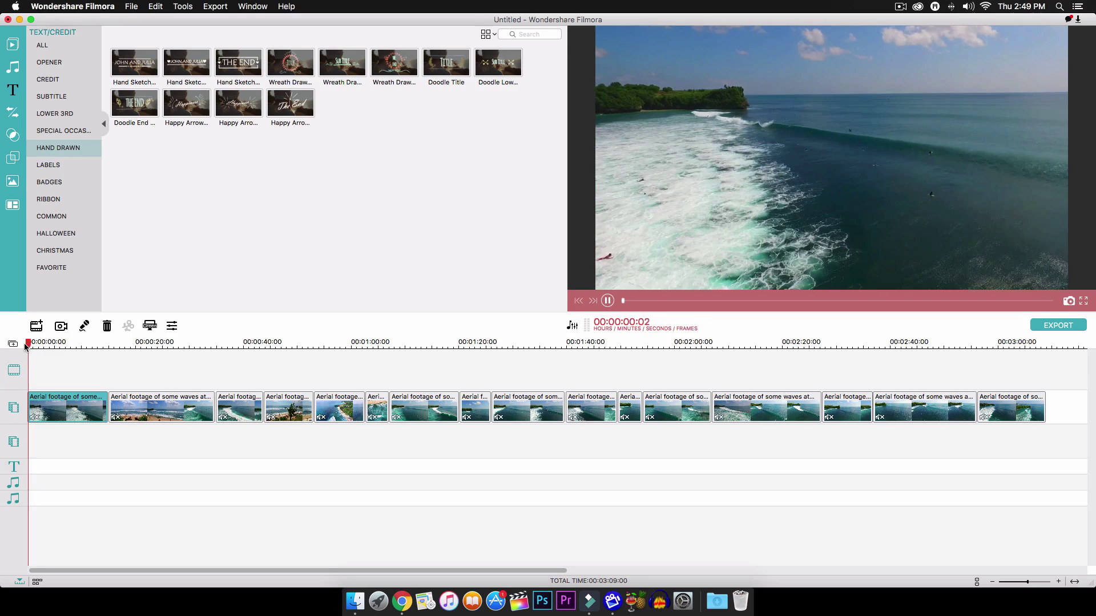
key(space)
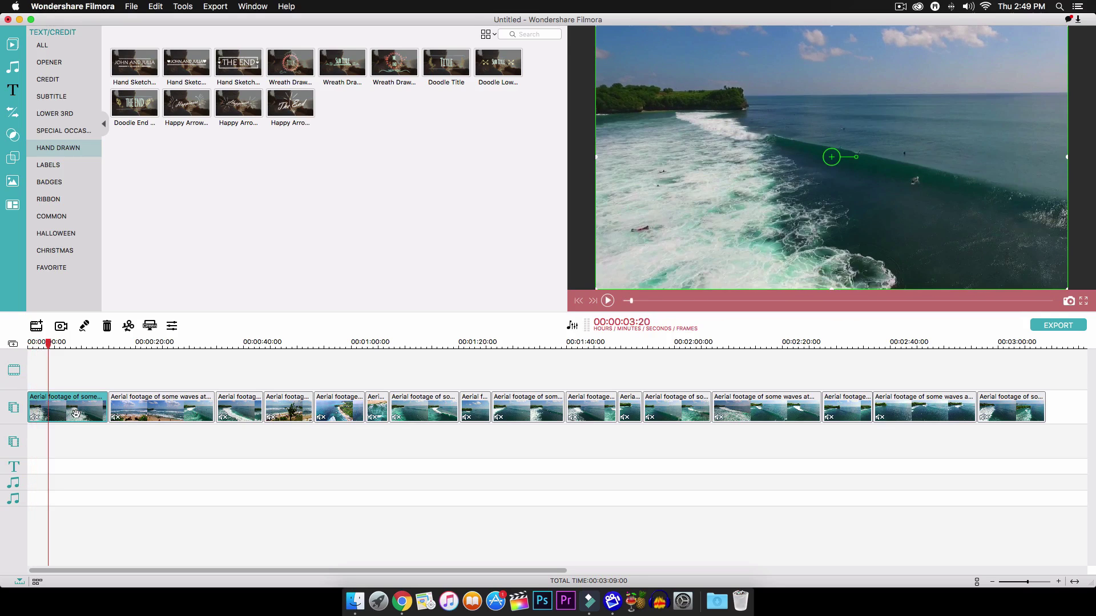
right_click(77, 416)
Apply rectangular mask 01 to the first aerial clip at 75% width and 100% height.
click(171, 327)
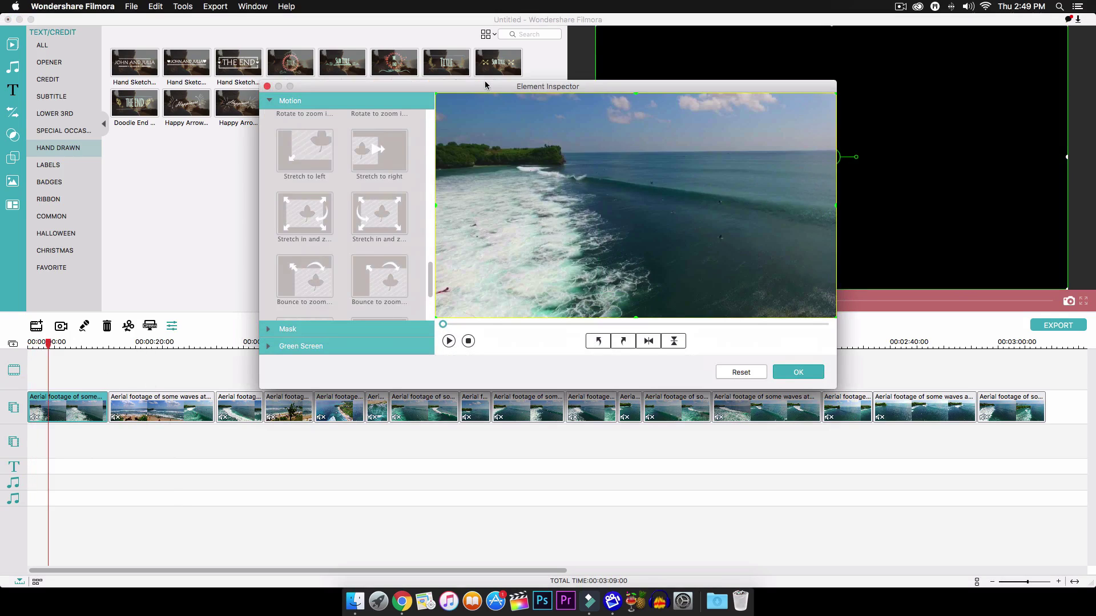
drag(532, 87, 525, 126)
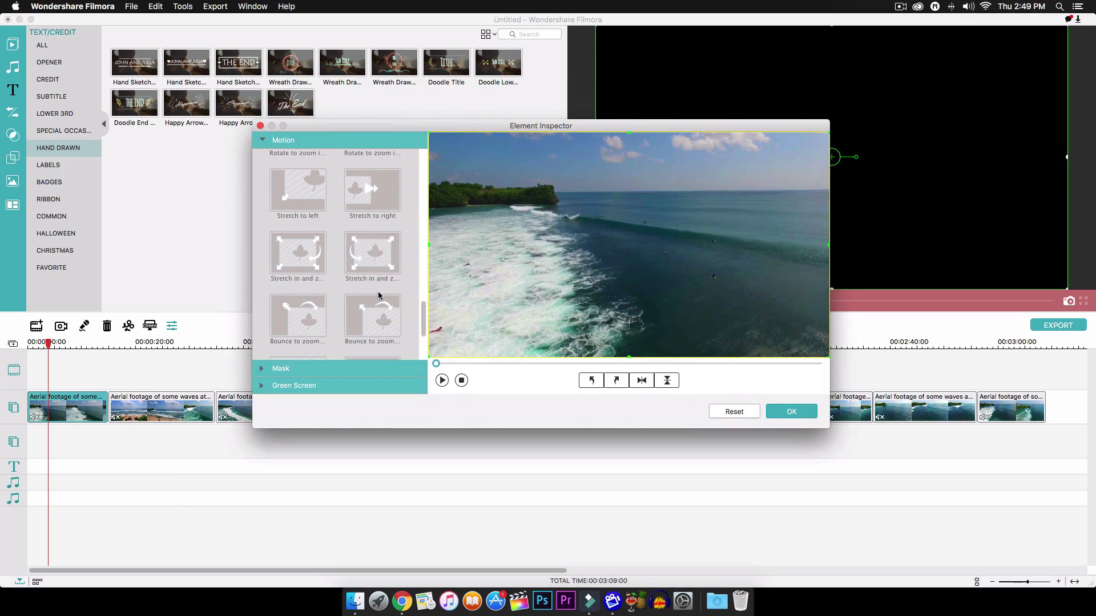
click(264, 369)
click(365, 206)
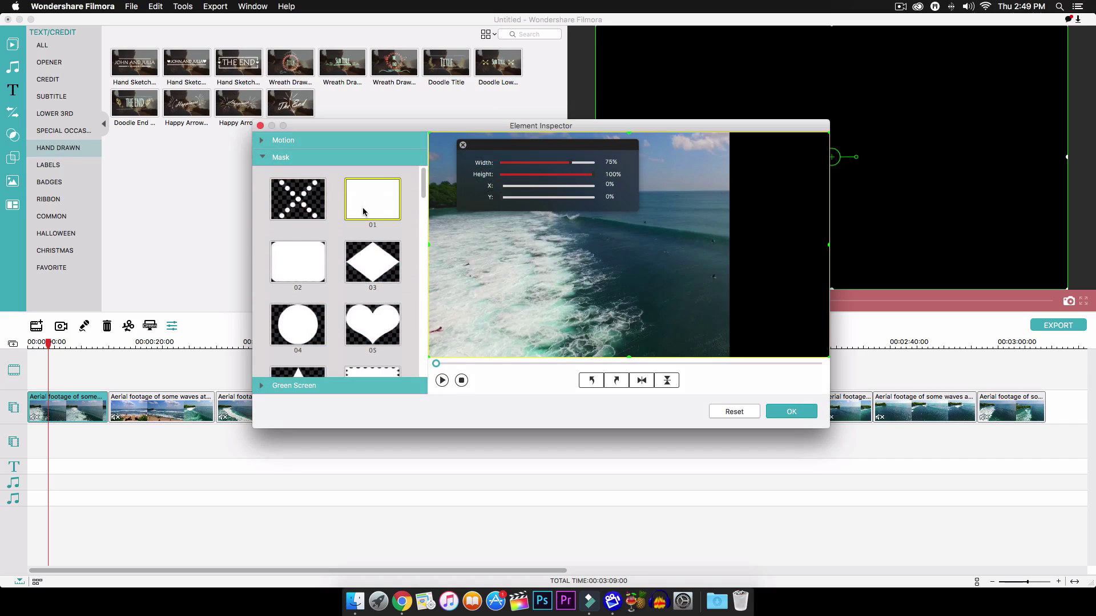
drag(549, 147, 298, 206)
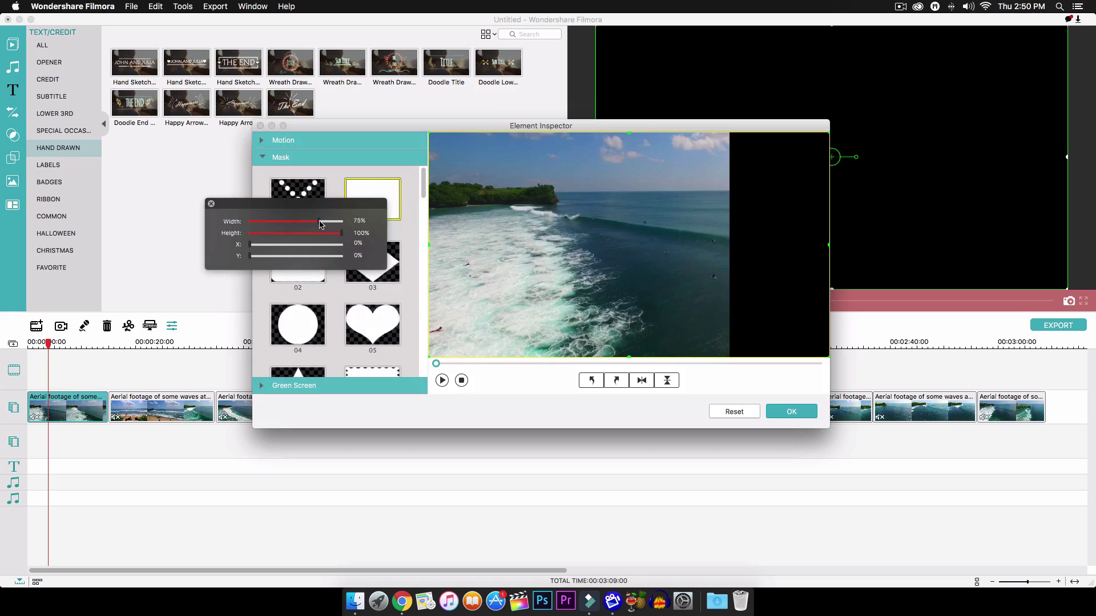
Size mask 01 to 100% width and 70% height, and shift it down for even letterbox bars.
drag(320, 225, 349, 224)
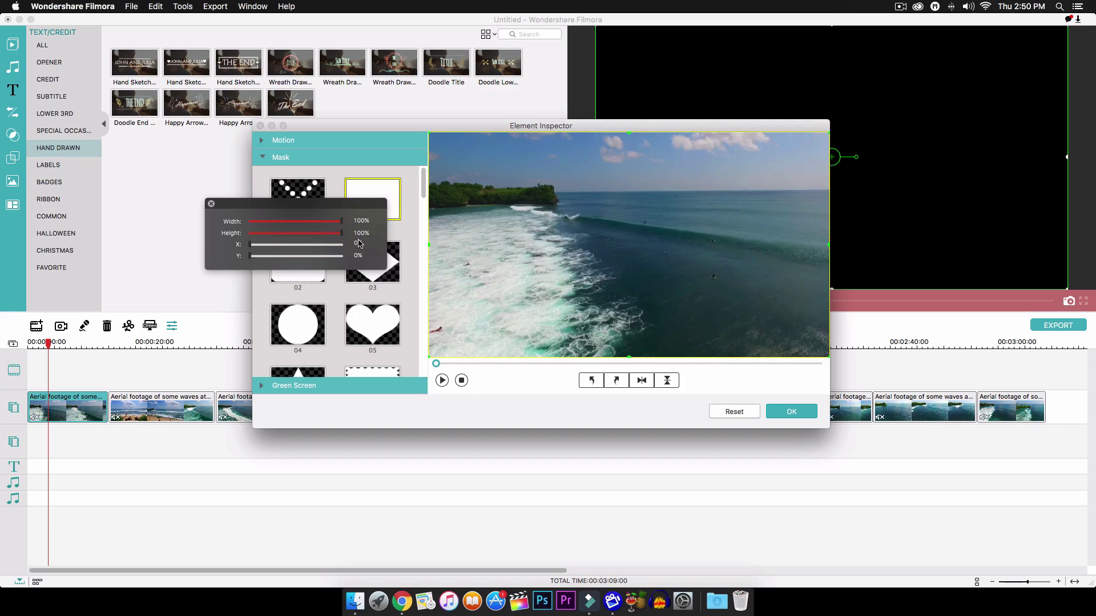
drag(343, 236, 320, 235)
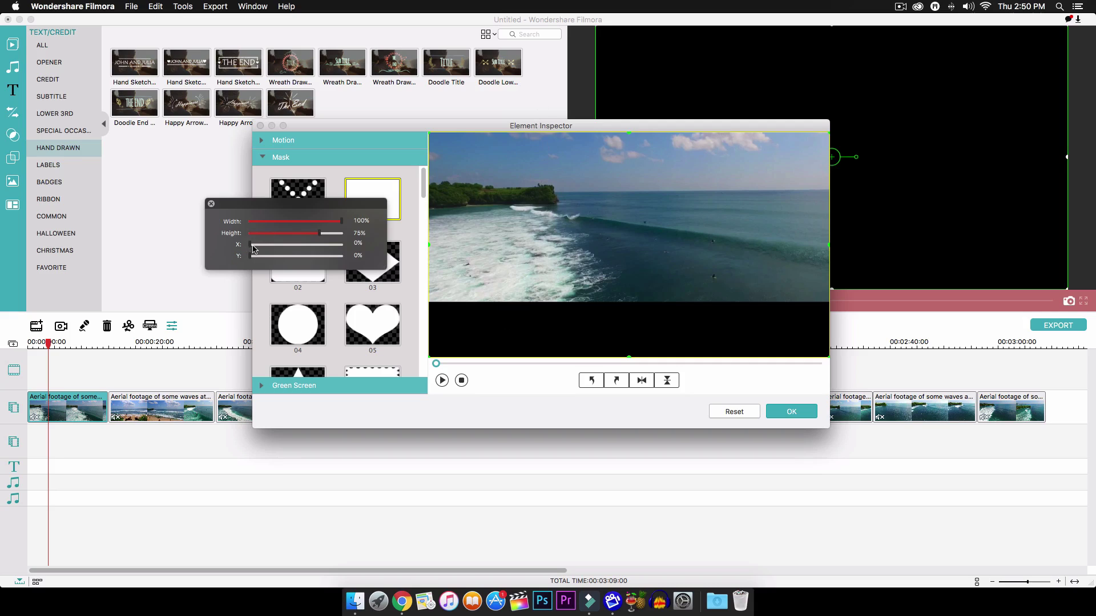
drag(251, 256, 296, 255)
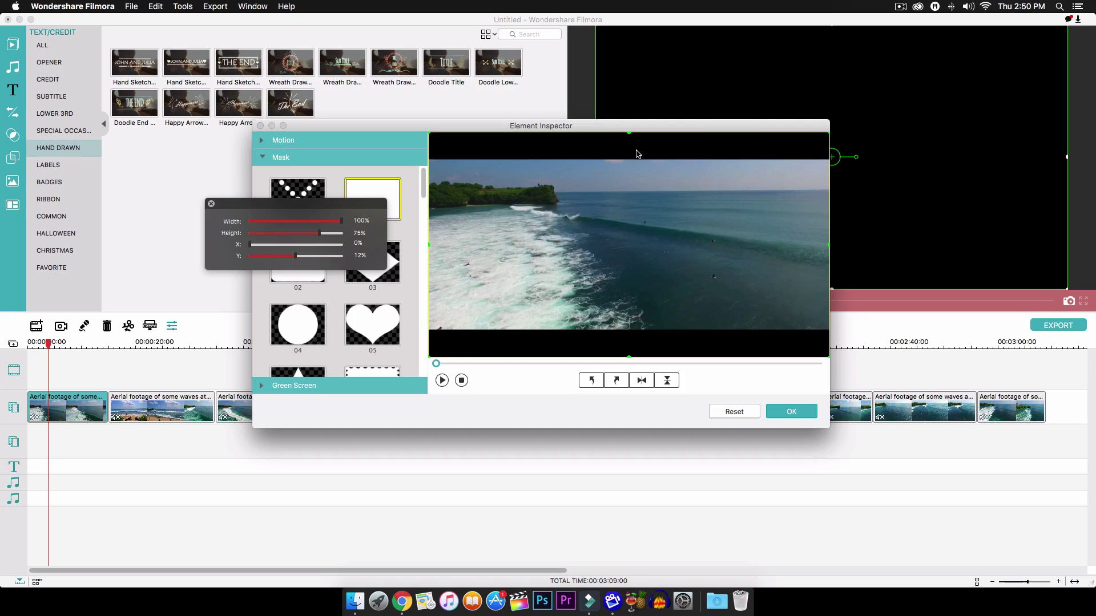
drag(318, 234, 315, 237)
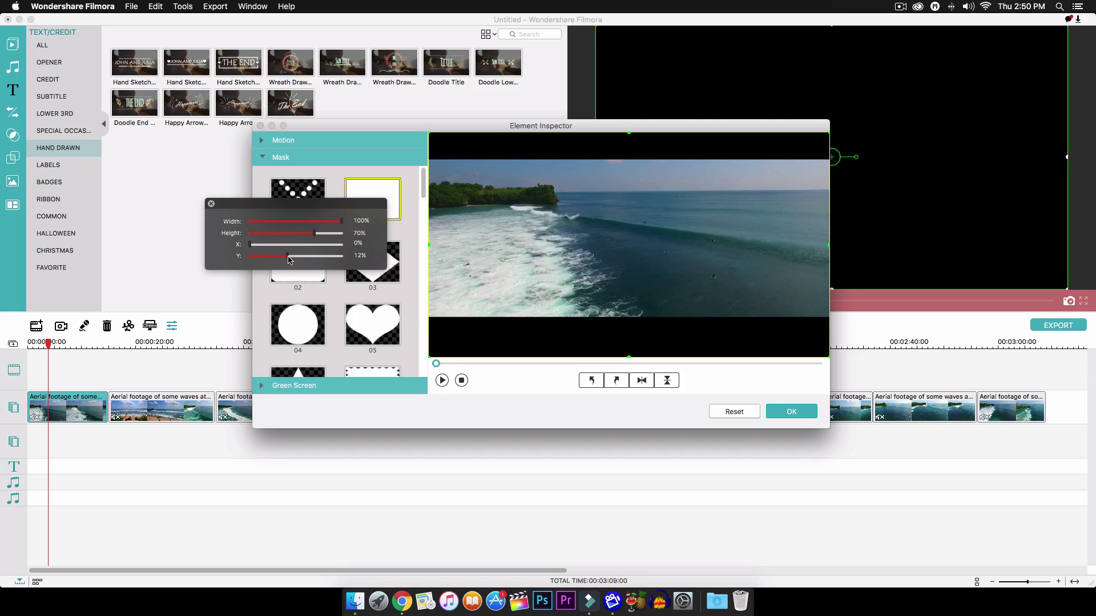
drag(289, 260, 297, 260)
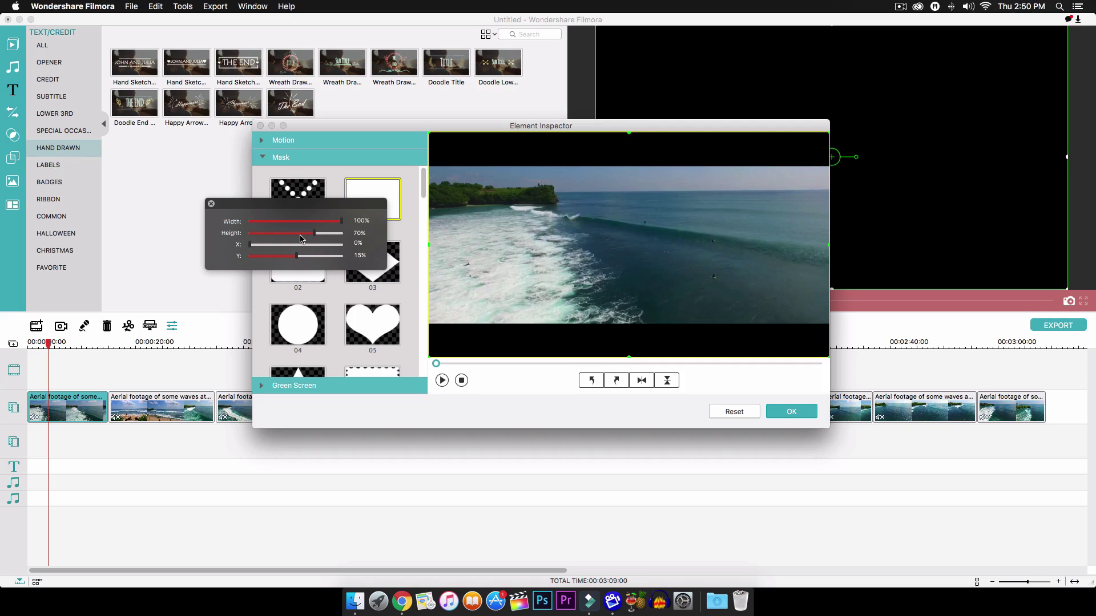
click(211, 203)
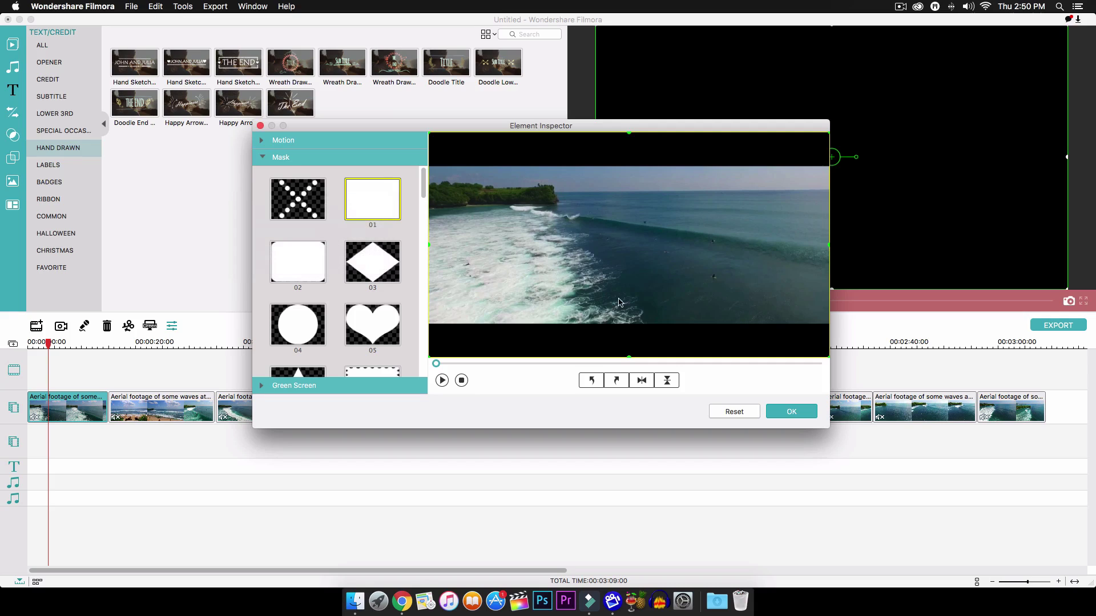
Confirm the letterbox mask and add the Happy Arrow hand-drawn title at the timeline start.
click(787, 412)
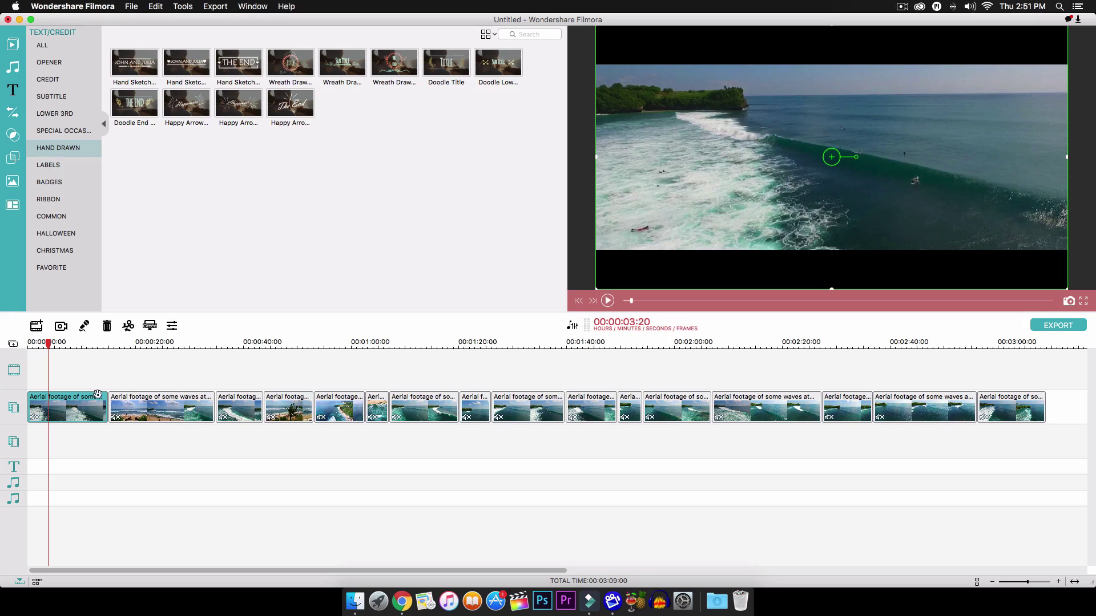
drag(48, 344, 27, 344)
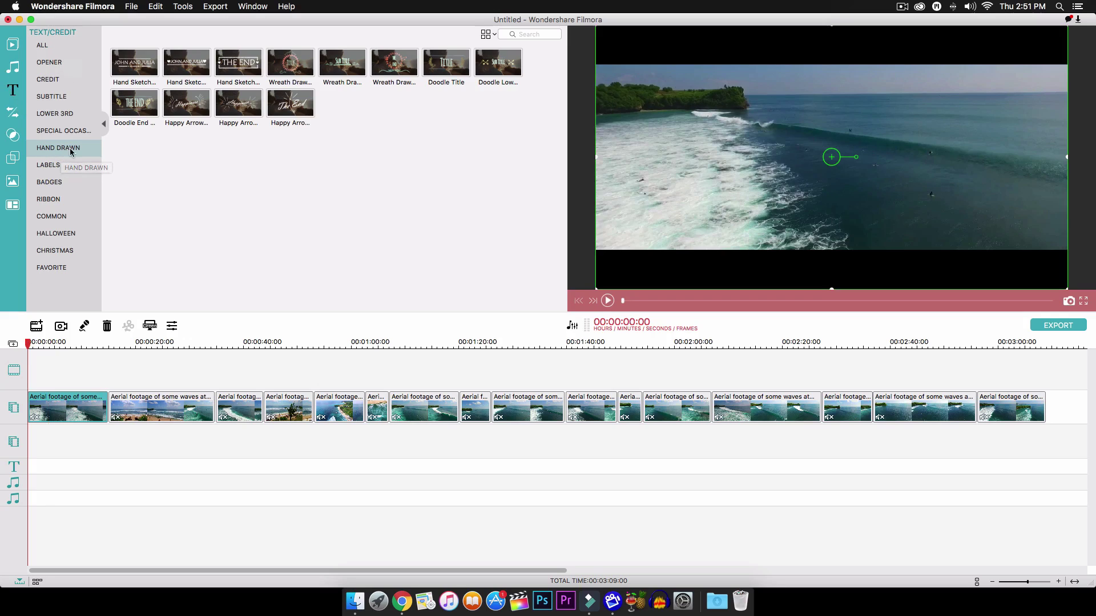
click(183, 110)
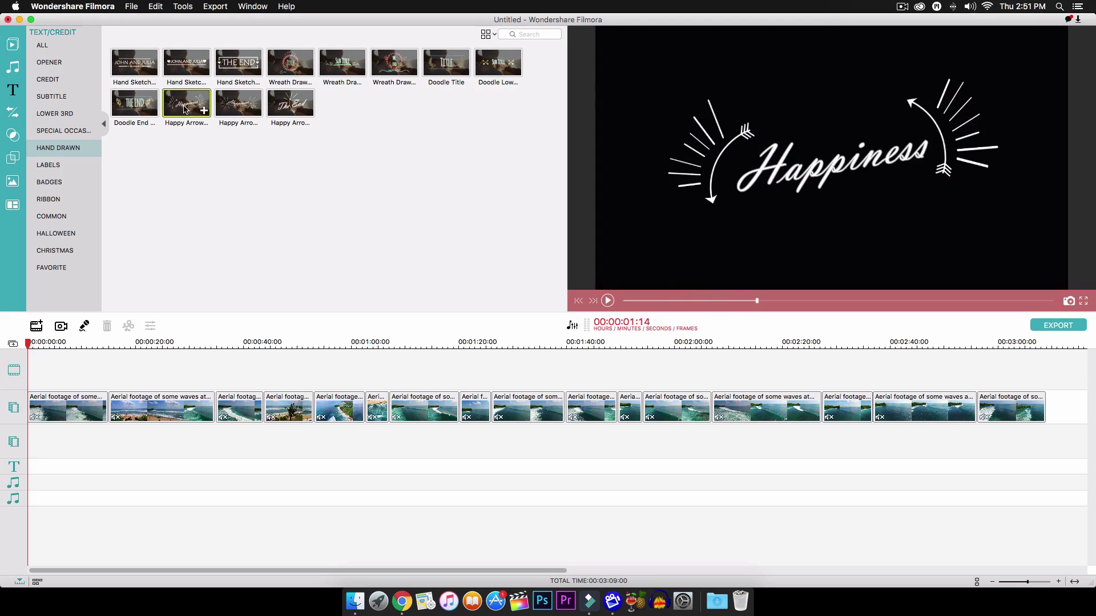
drag(188, 107, 33, 421)
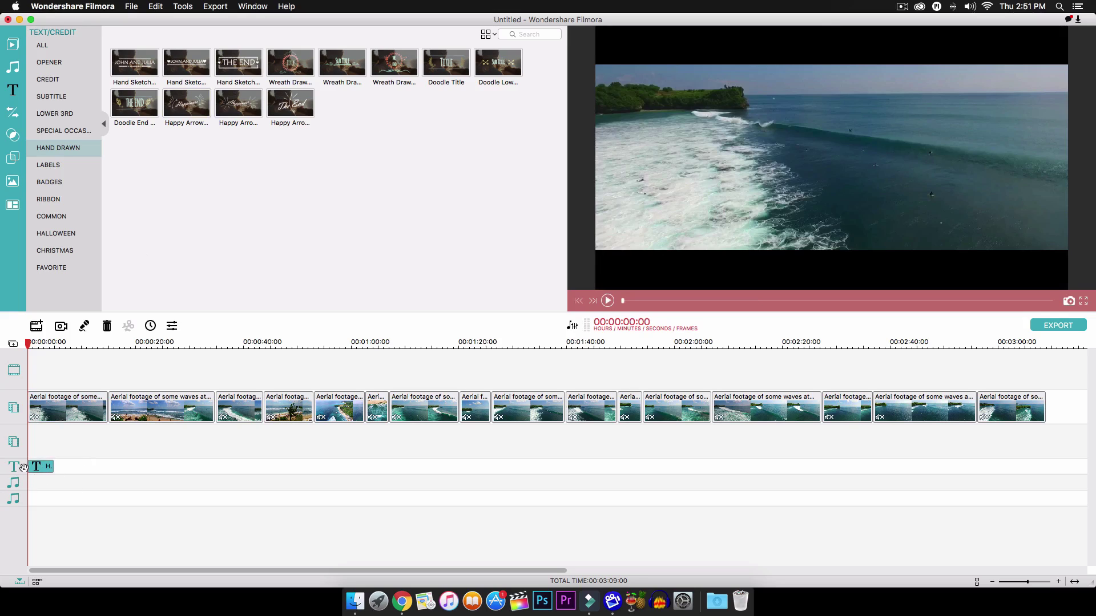
double_click(43, 465)
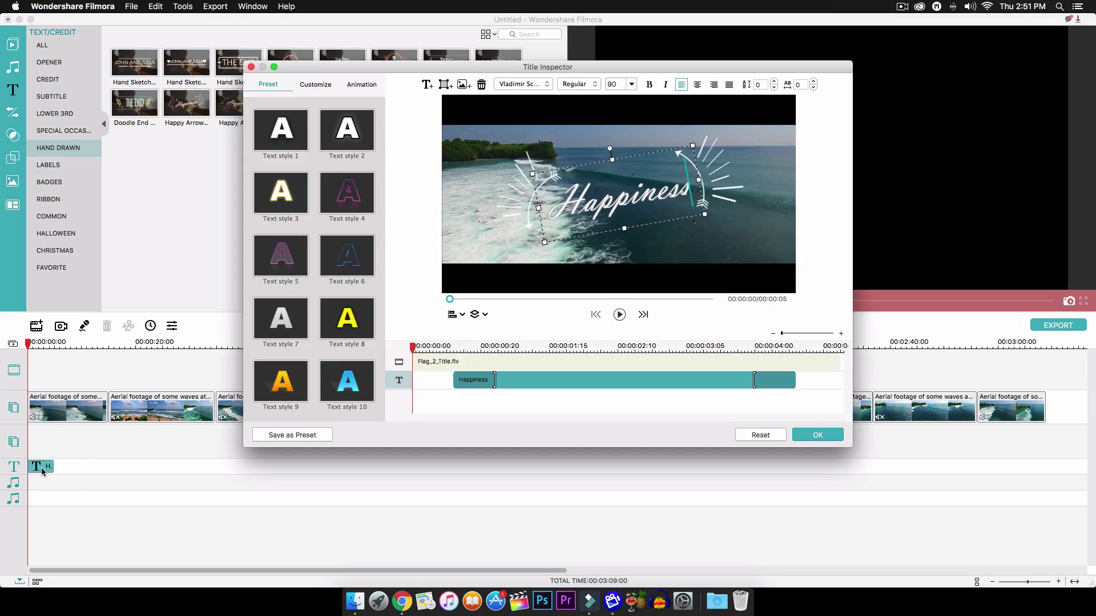
drag(420, 60, 397, 74)
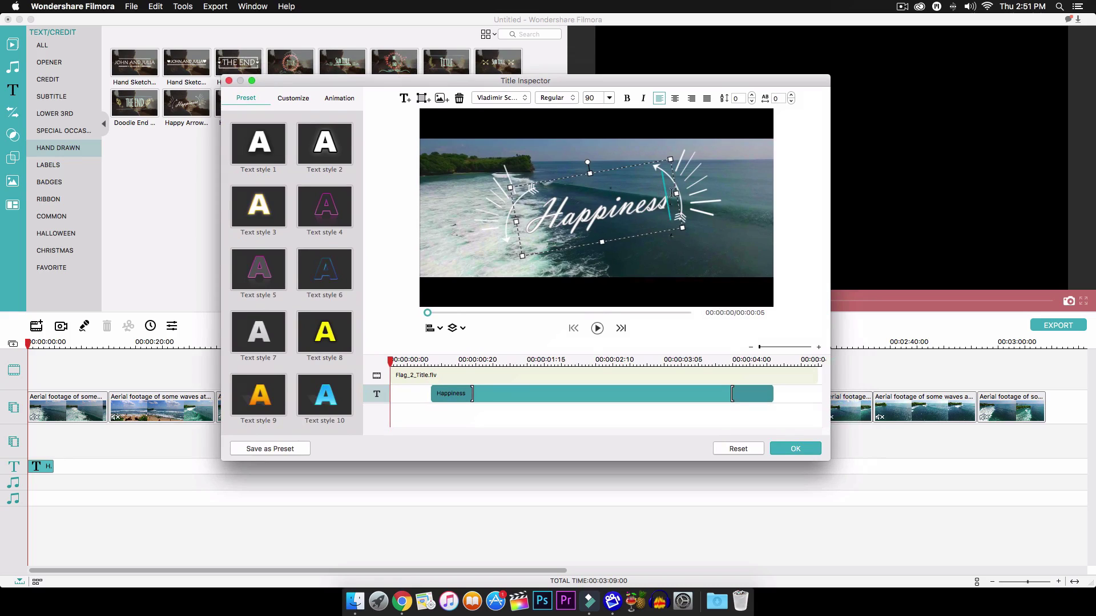
Preview the title animation and replace its Happiness text with 'Coast'.
click(597, 329)
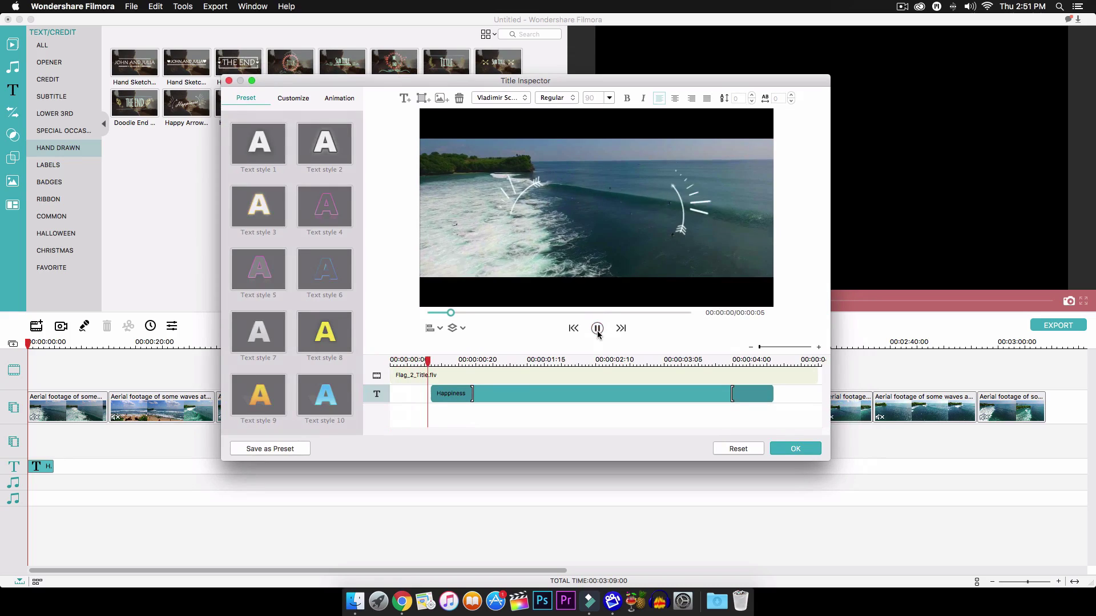
click(596, 329)
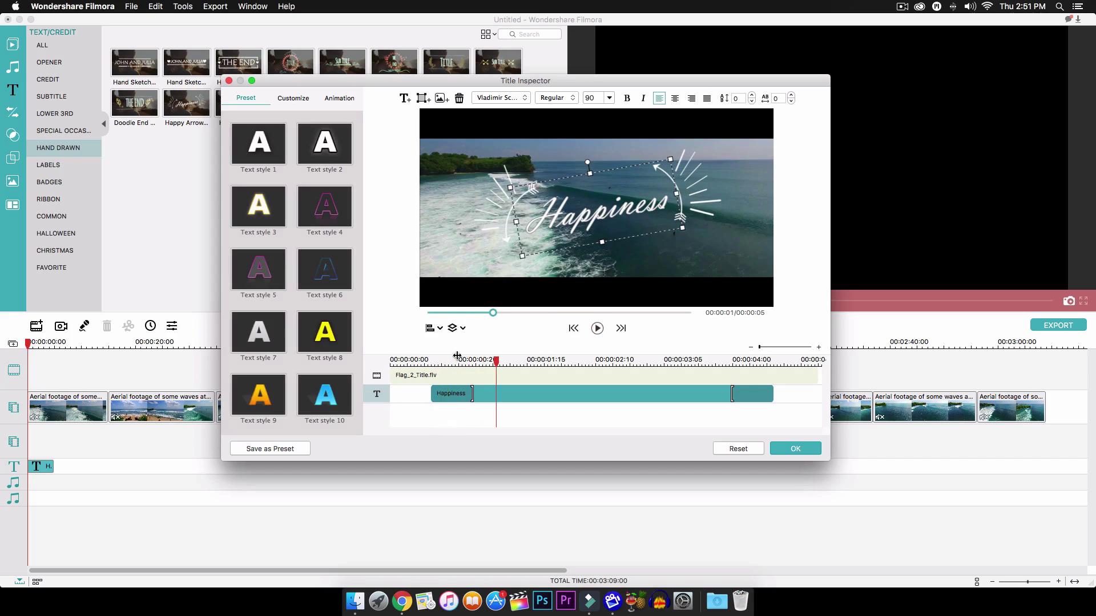
double_click(644, 196)
text(Co)
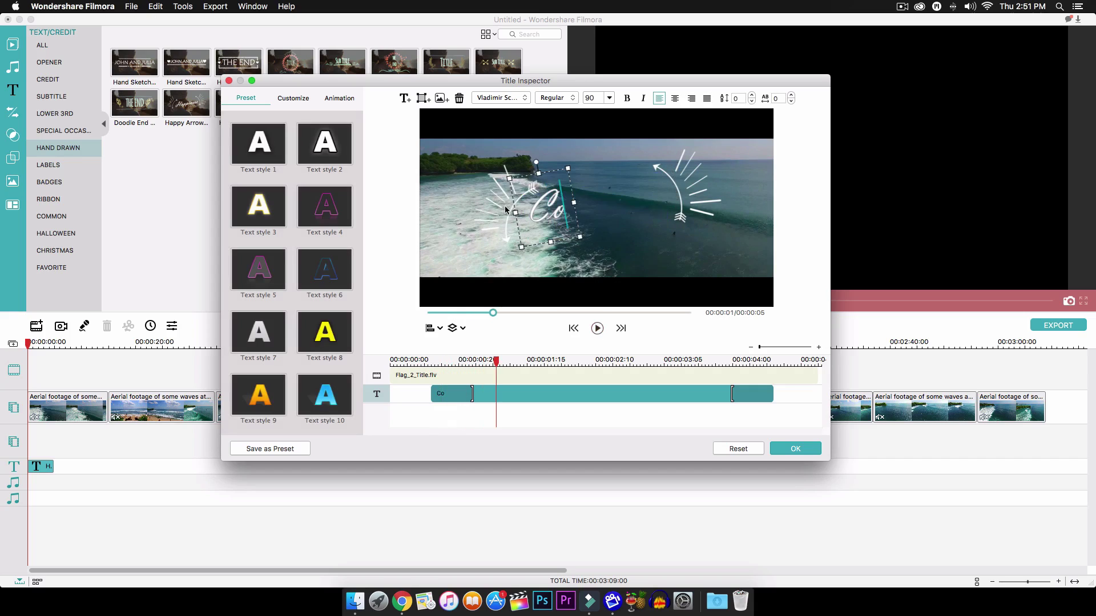
text(ast)
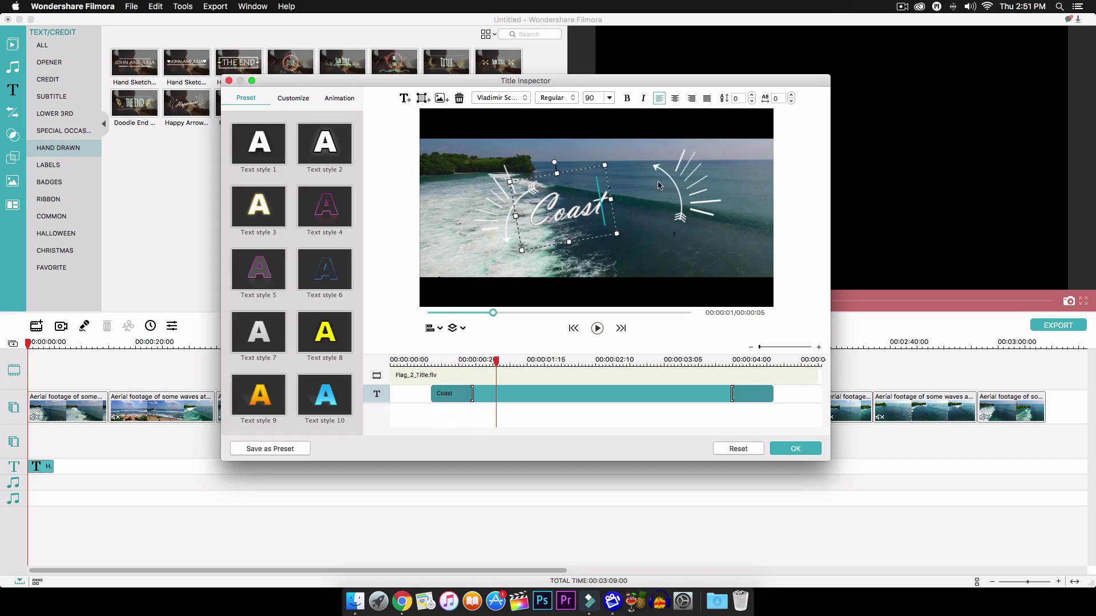
click(675, 186)
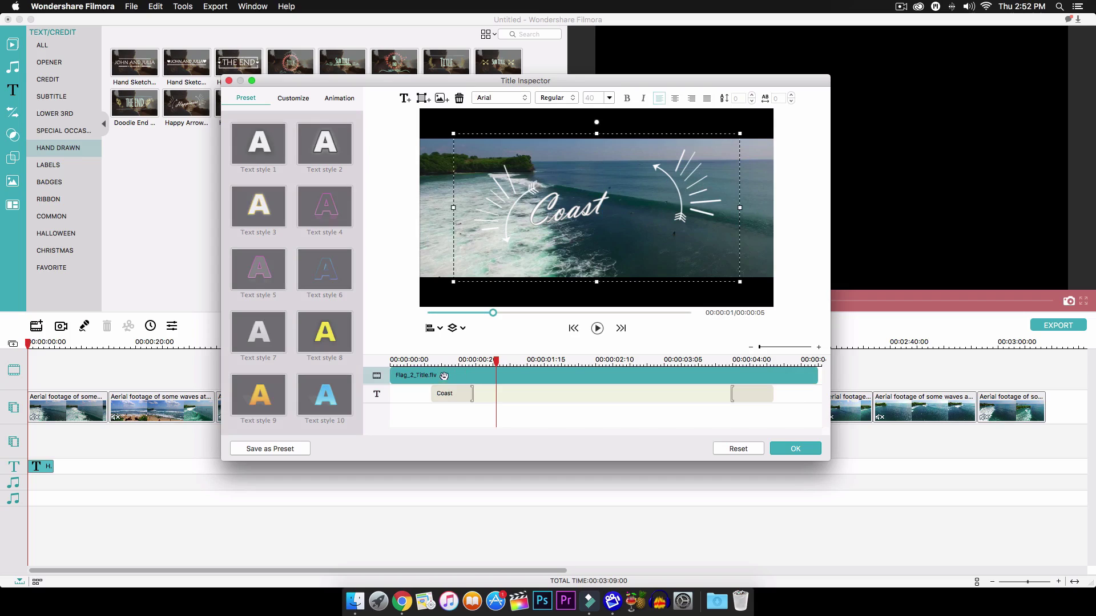
Shrink and centre the arrow graphic, then shift the Coast text right between the arrows.
drag(740, 133, 653, 177)
drag(606, 221, 661, 201)
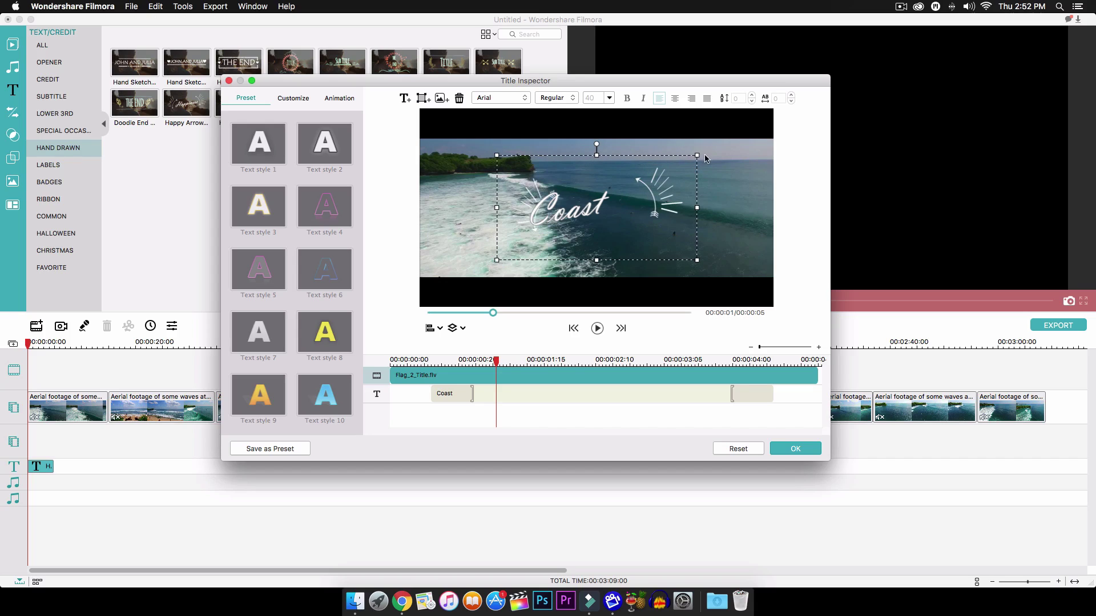
drag(698, 156, 688, 162)
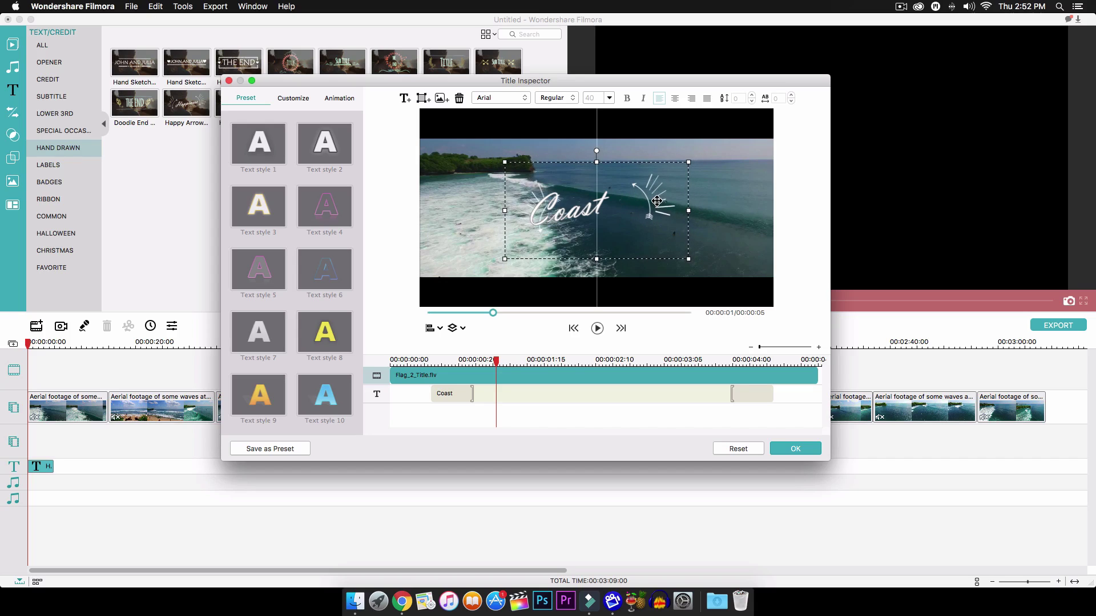
drag(657, 201, 657, 198)
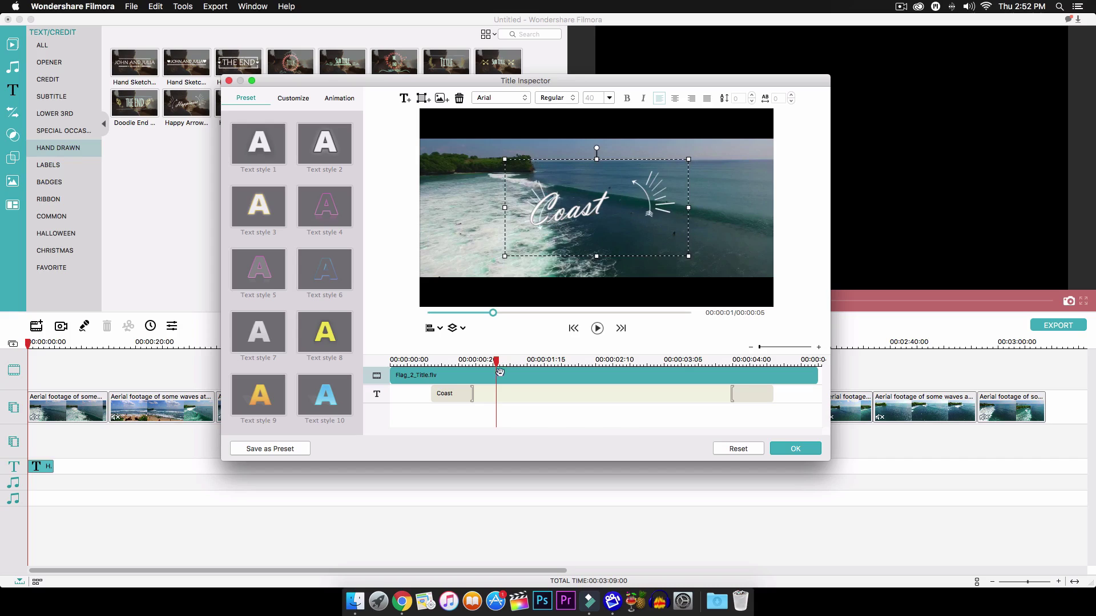
click(586, 210)
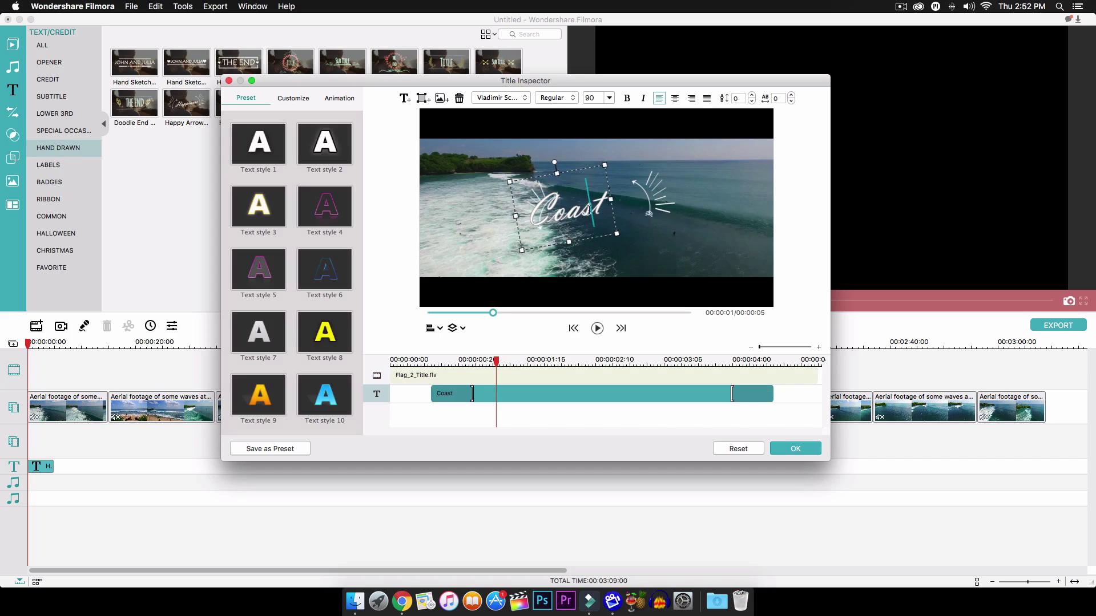
drag(591, 164, 620, 172)
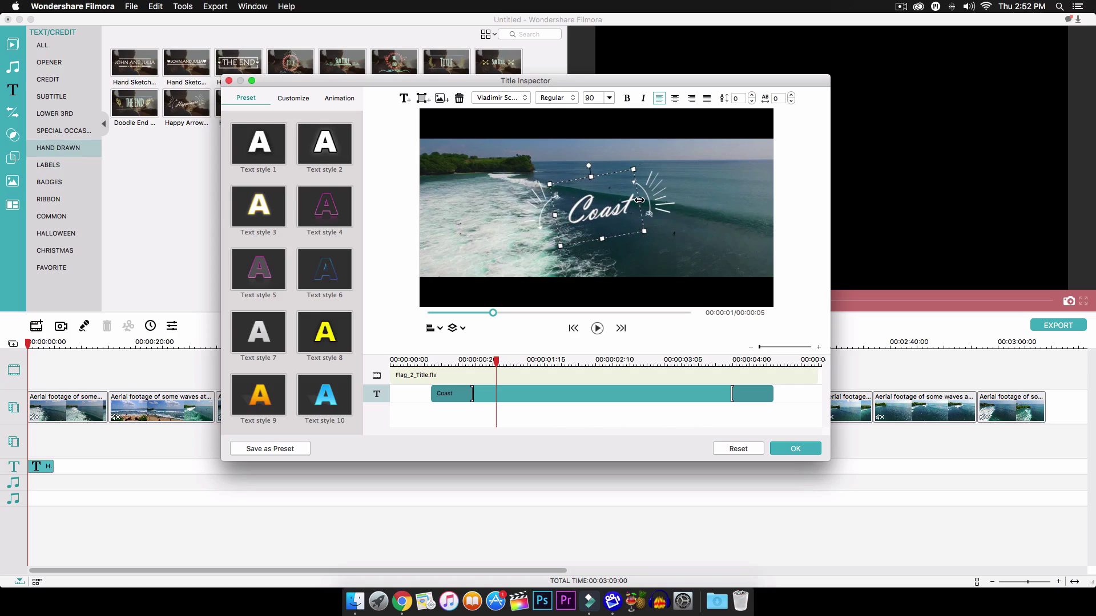
Move the Coast text clip earlier to about 00:00:00:10–00:00:04:00 in the title timeline, previewing the timing.
click(437, 364)
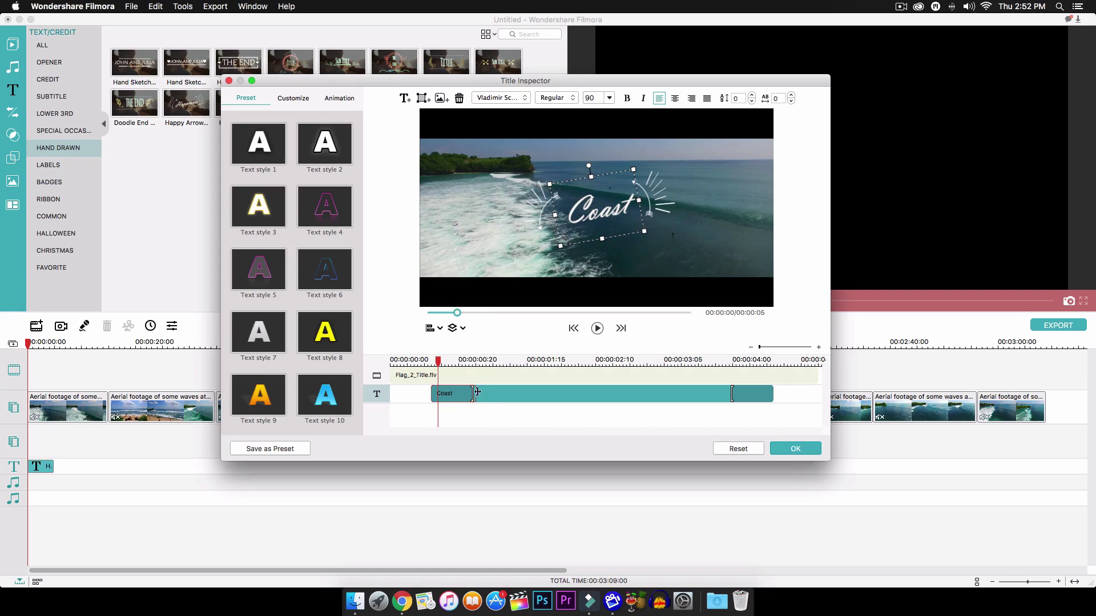
drag(477, 392, 531, 394)
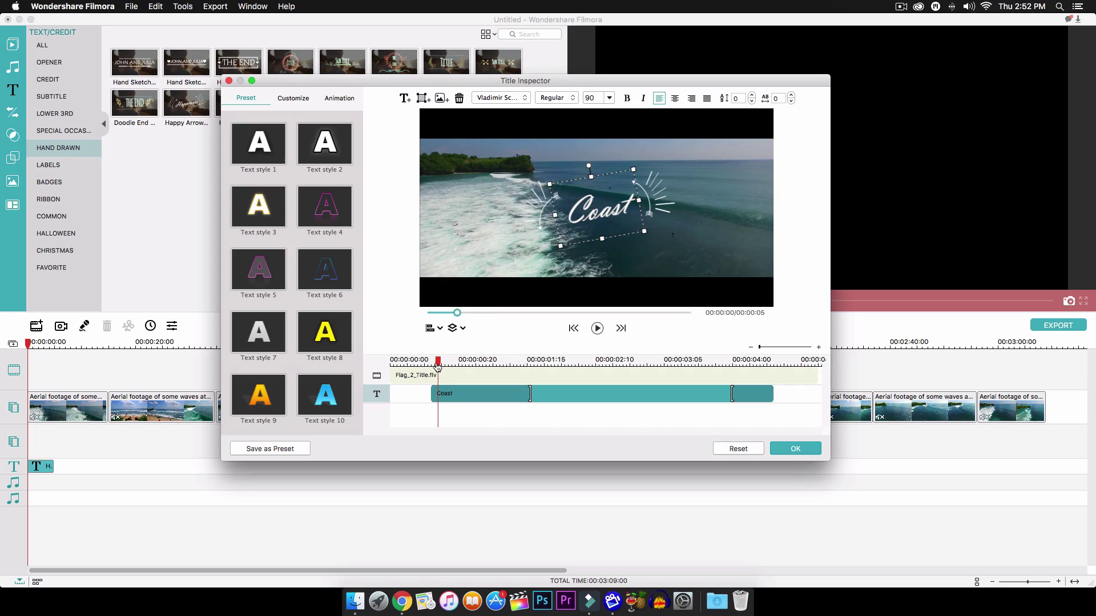
click(597, 328)
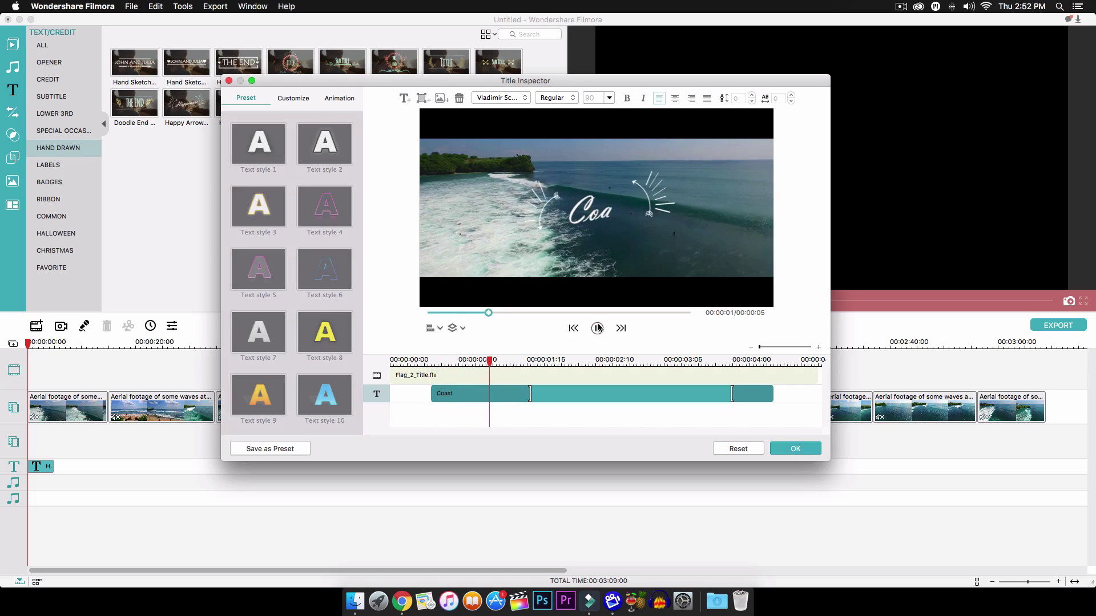
click(598, 328)
key(super+z)
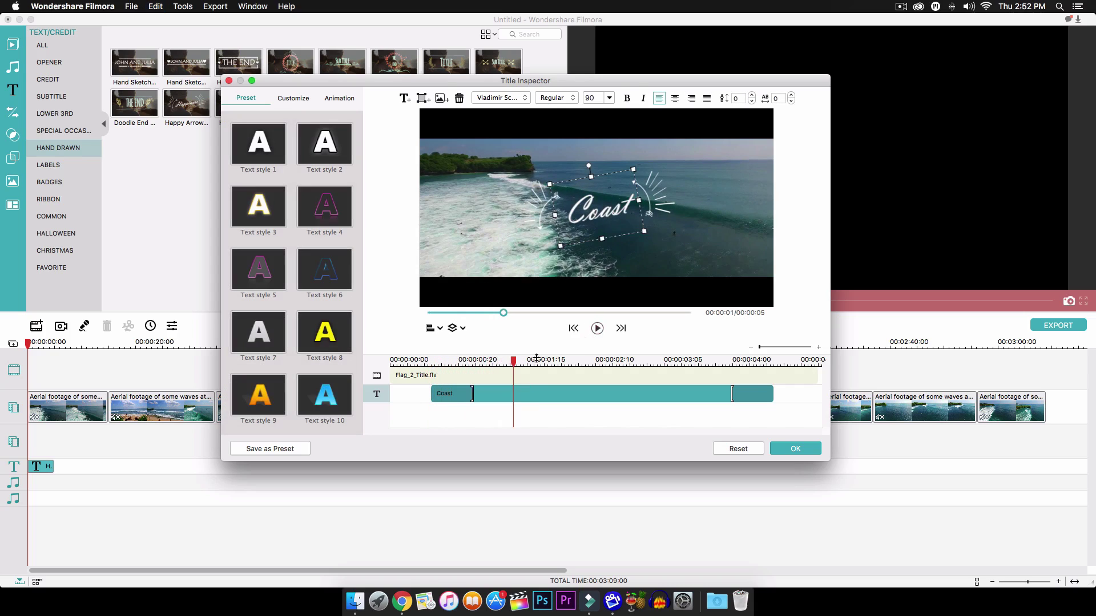
click(441, 377)
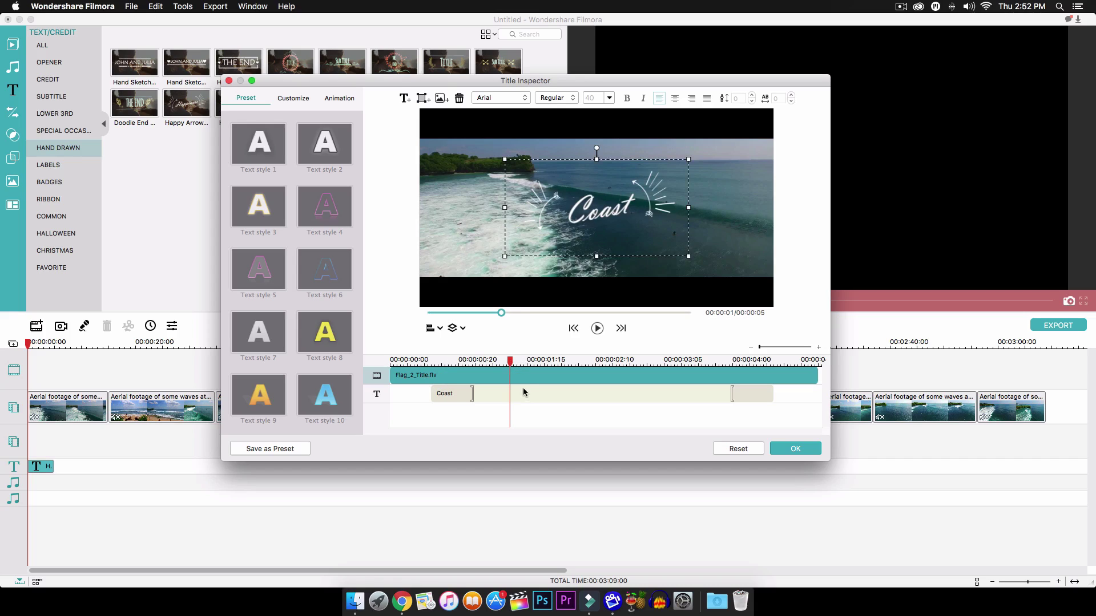
drag(533, 392, 418, 361)
click(598, 329)
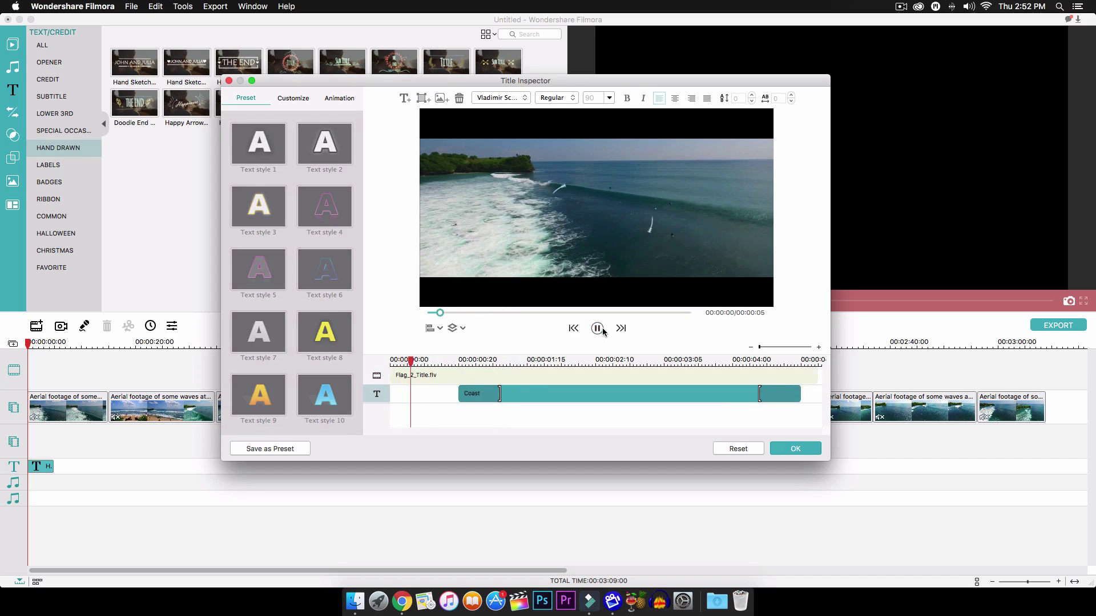
click(598, 328)
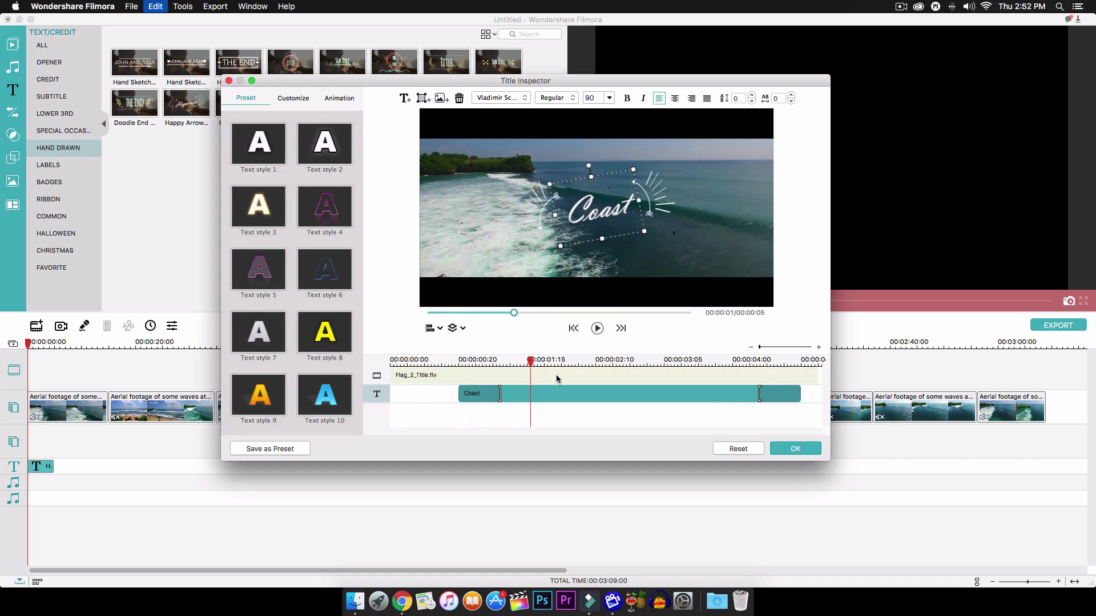
drag(529, 360, 455, 360)
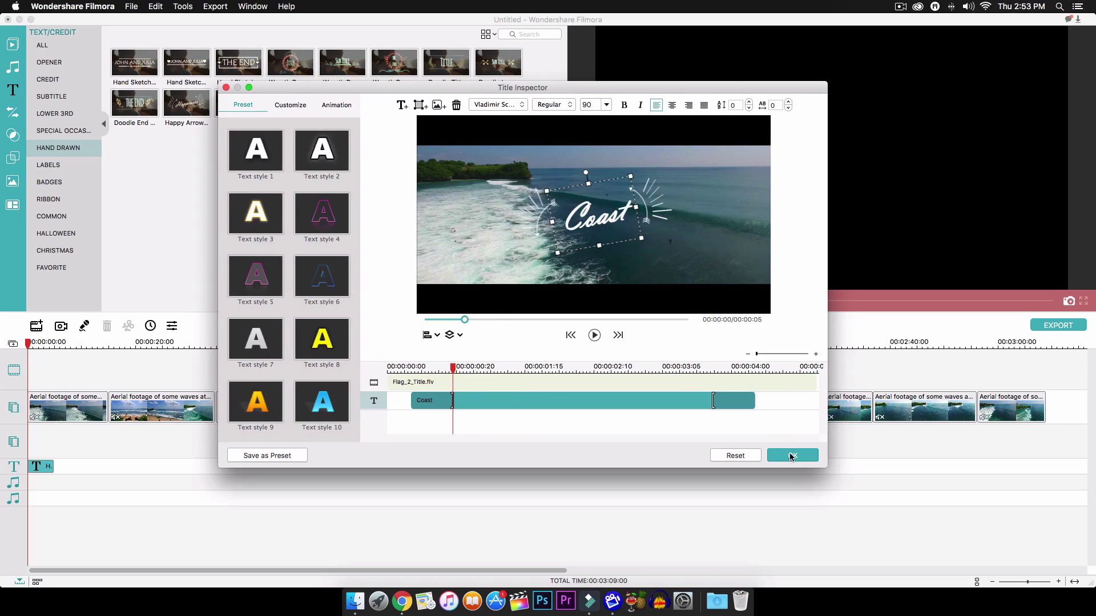
Apply the title edits, then nudge the Coast title slightly left and apply again.
click(790, 455)
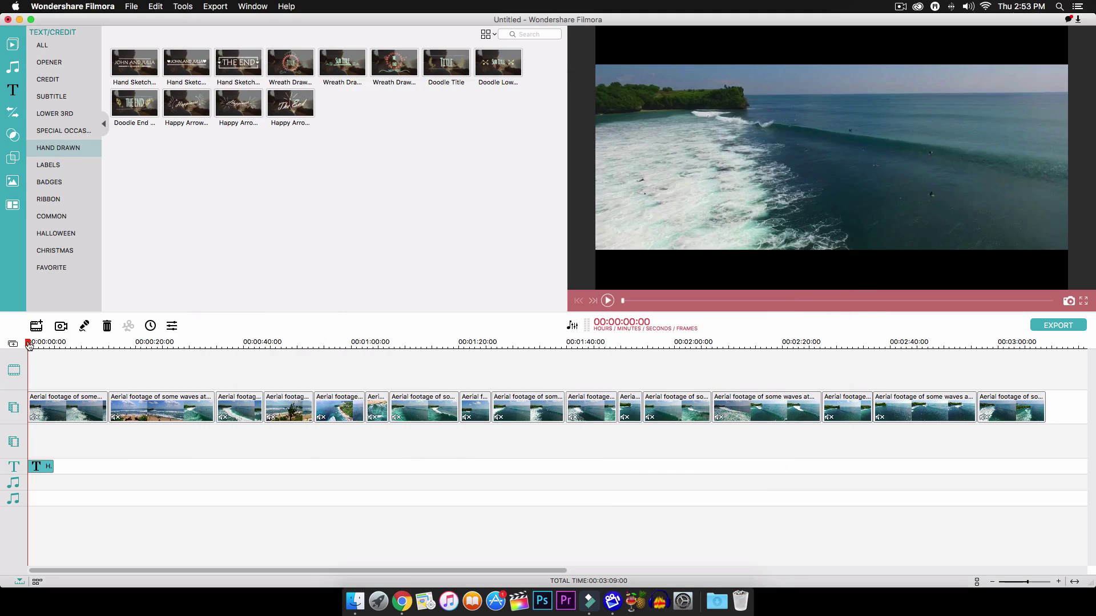
key(space)
double_click(610, 220)
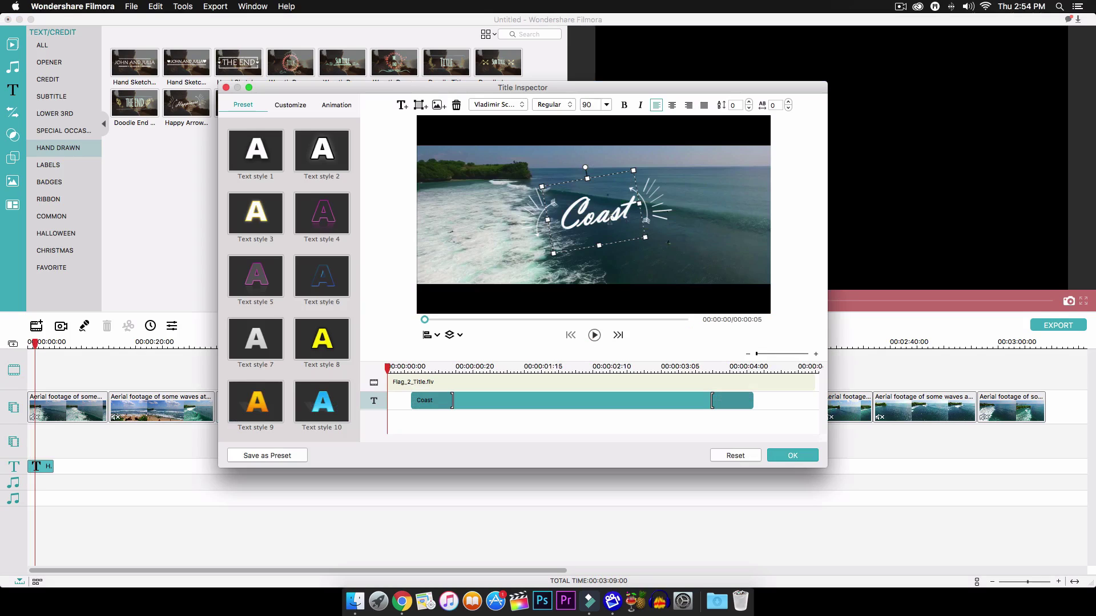
drag(598, 179, 592, 181)
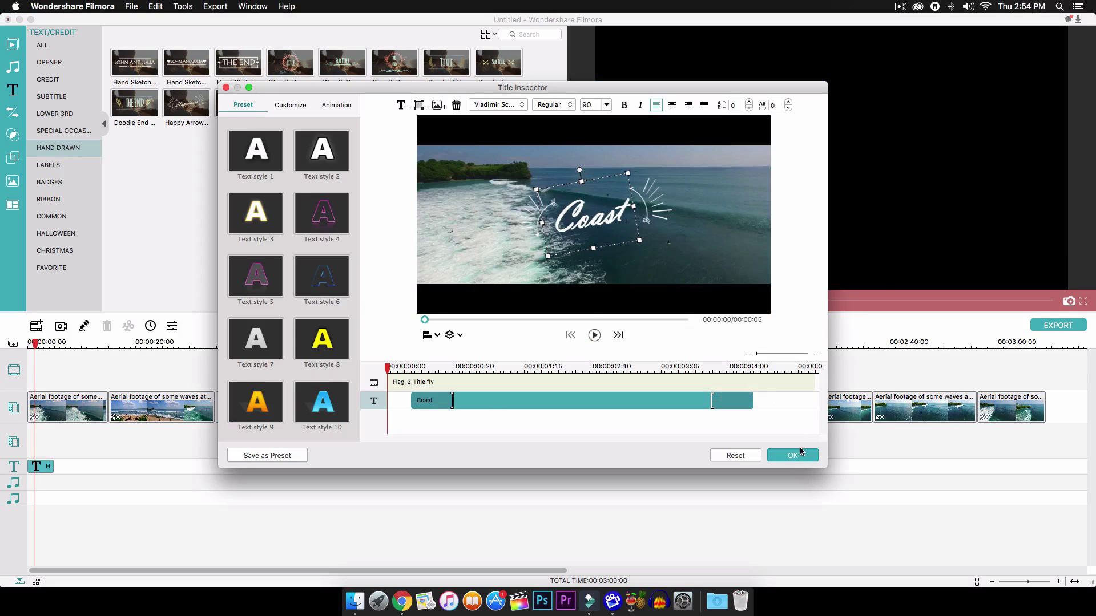
click(792, 456)
Play the project from the beginning to review the Coast arrow title, then rewind to the opening frame.
click(25, 343)
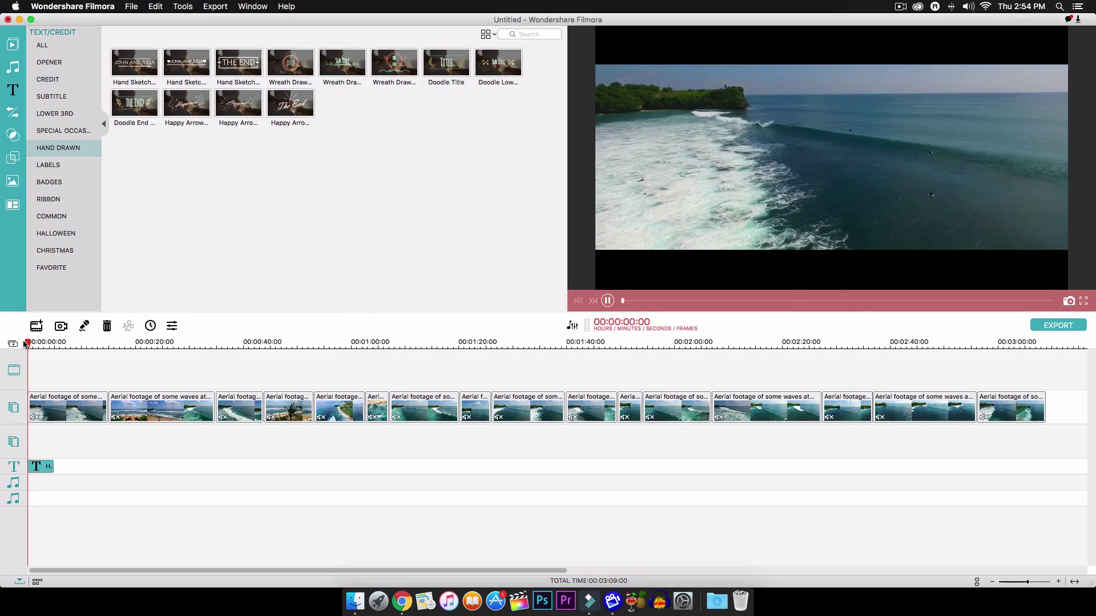
key(space)
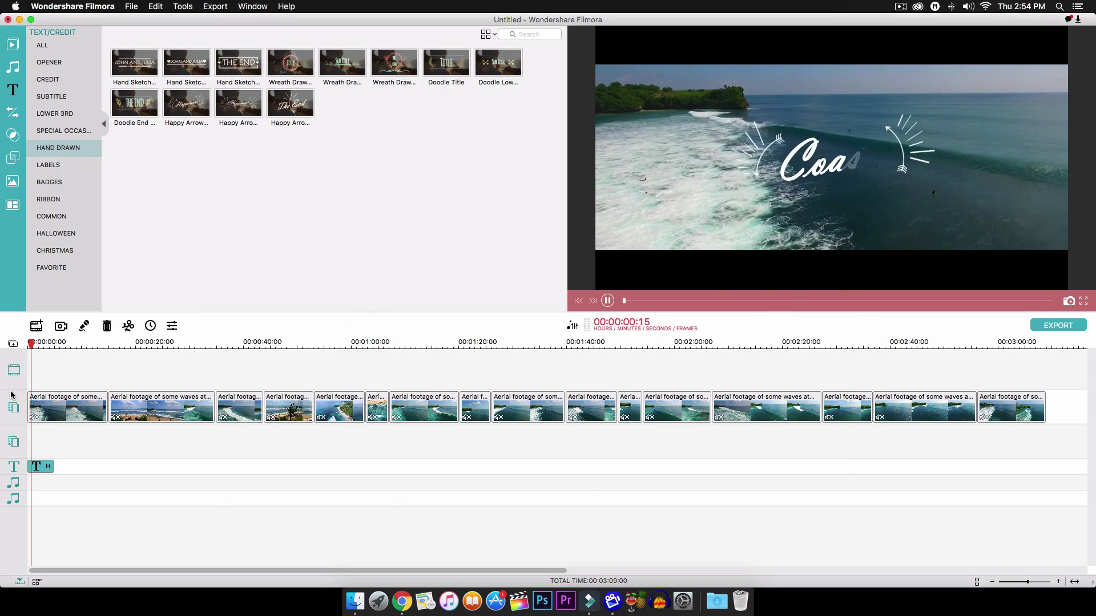
click(38, 400)
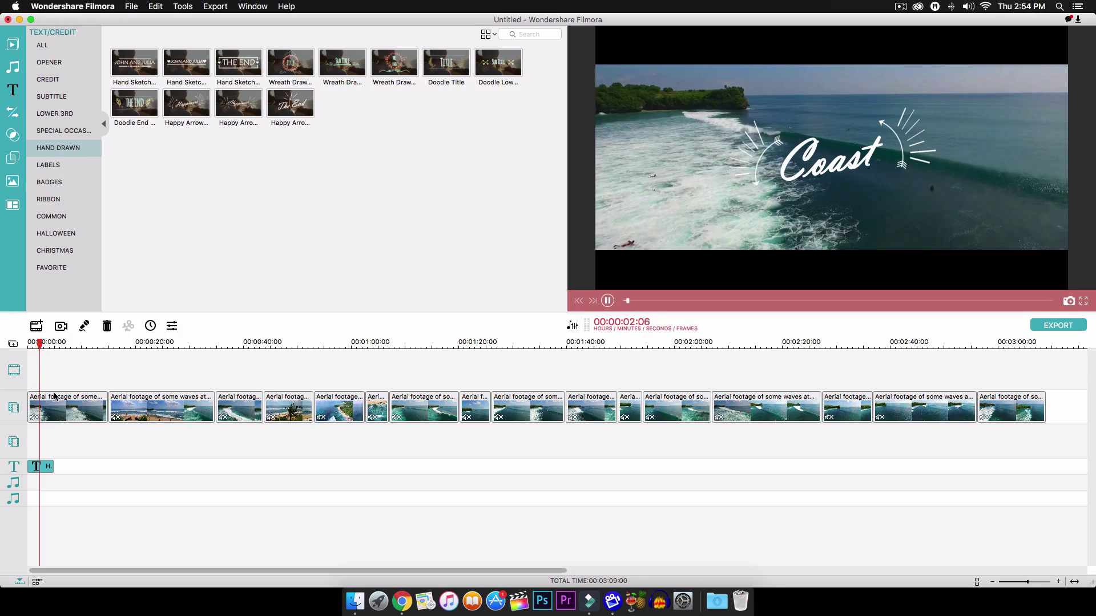
click(780, 188)
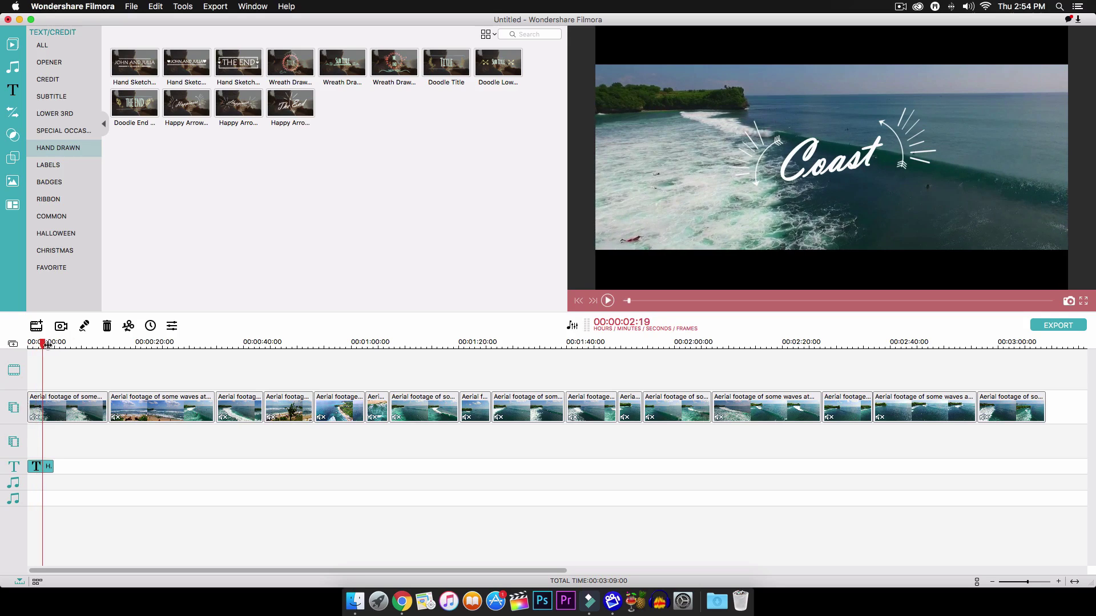
mouse_move(48, 343)
mouse_down()
mouse_move(12, 345)
mouse_move(35, 344)
mouse_up()
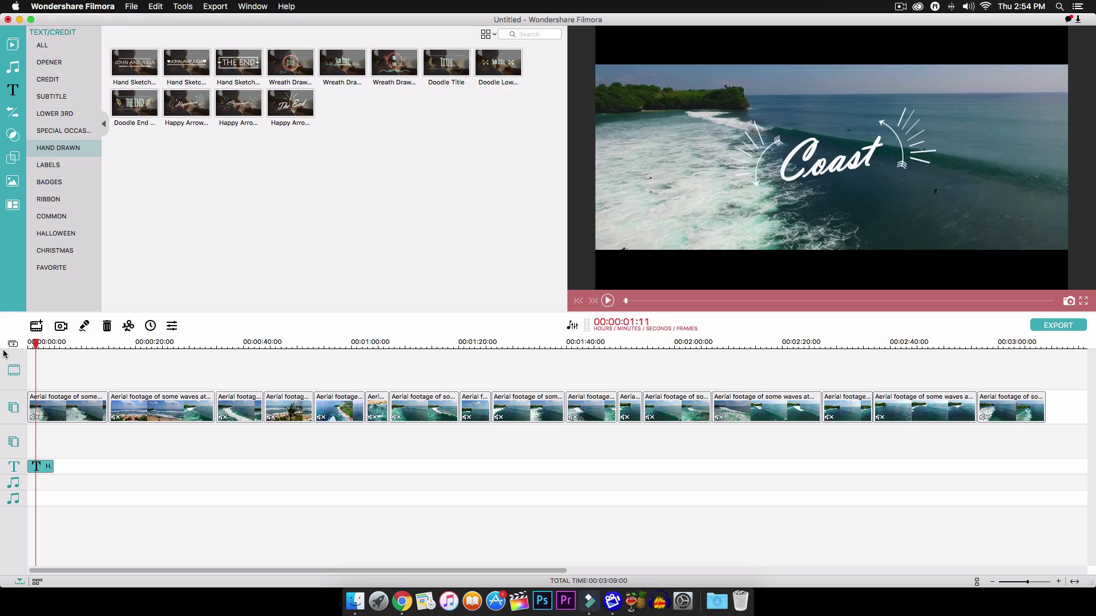